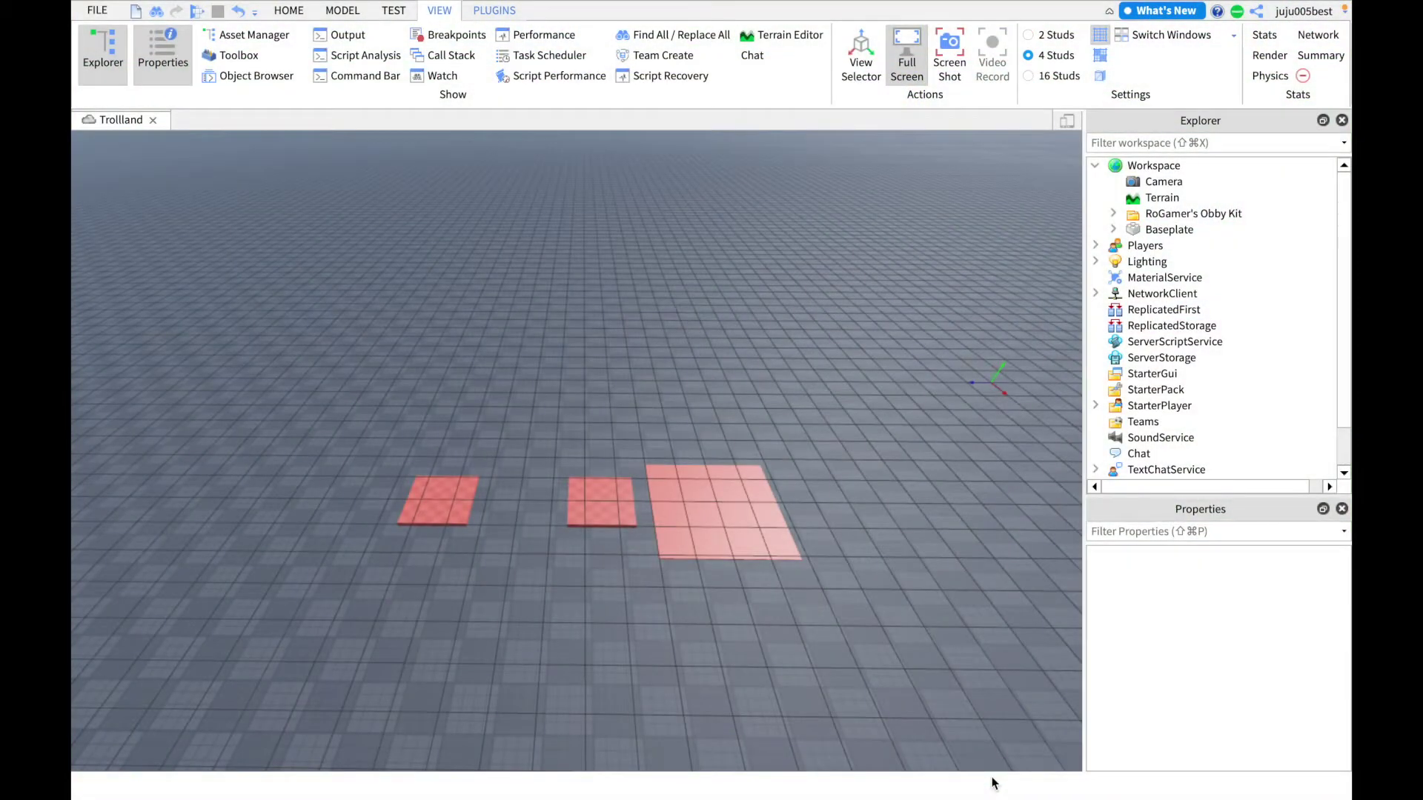
Step: Expand RoGamer's Obby Kit and delete its Read script
scroll(688, 498, up, 3)
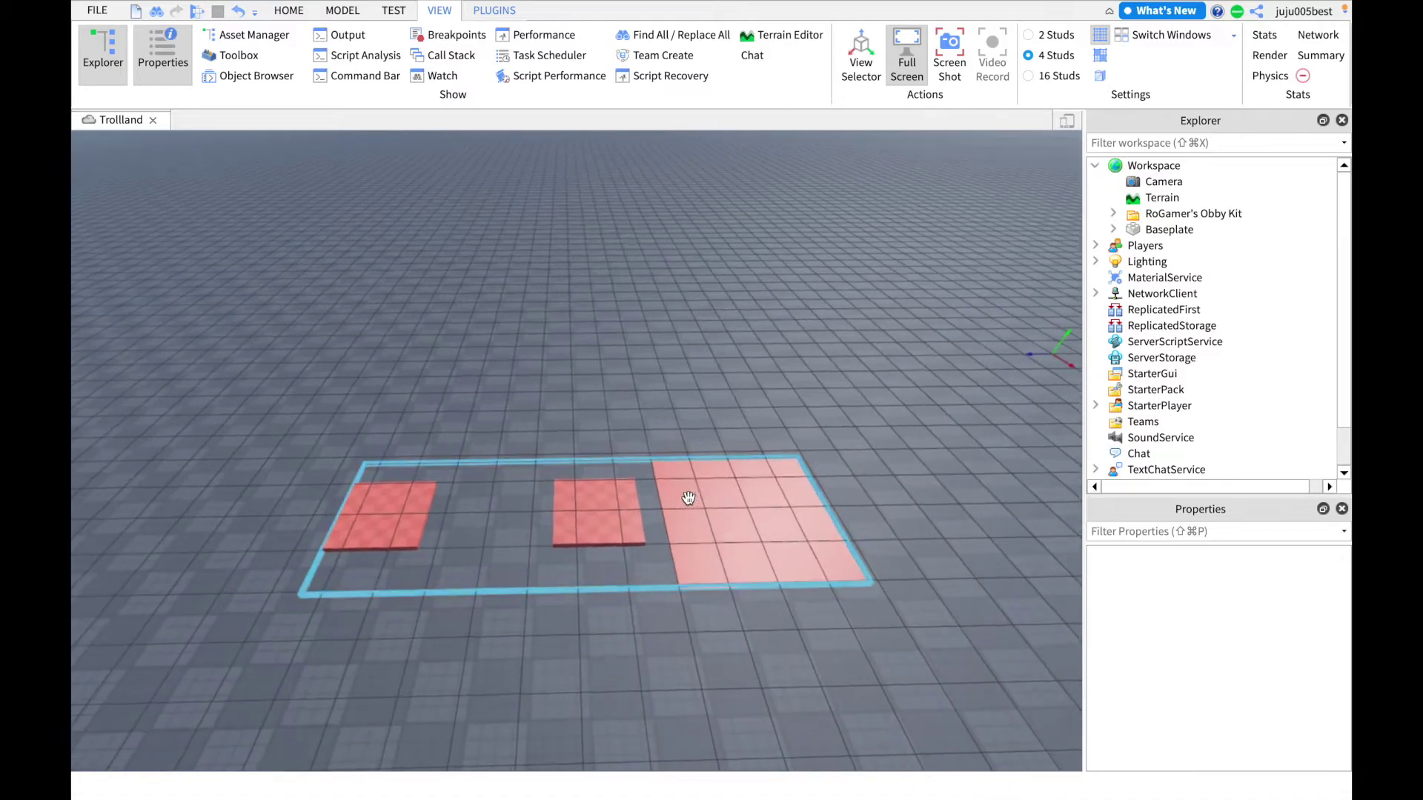
scroll(688, 498, down, 3)
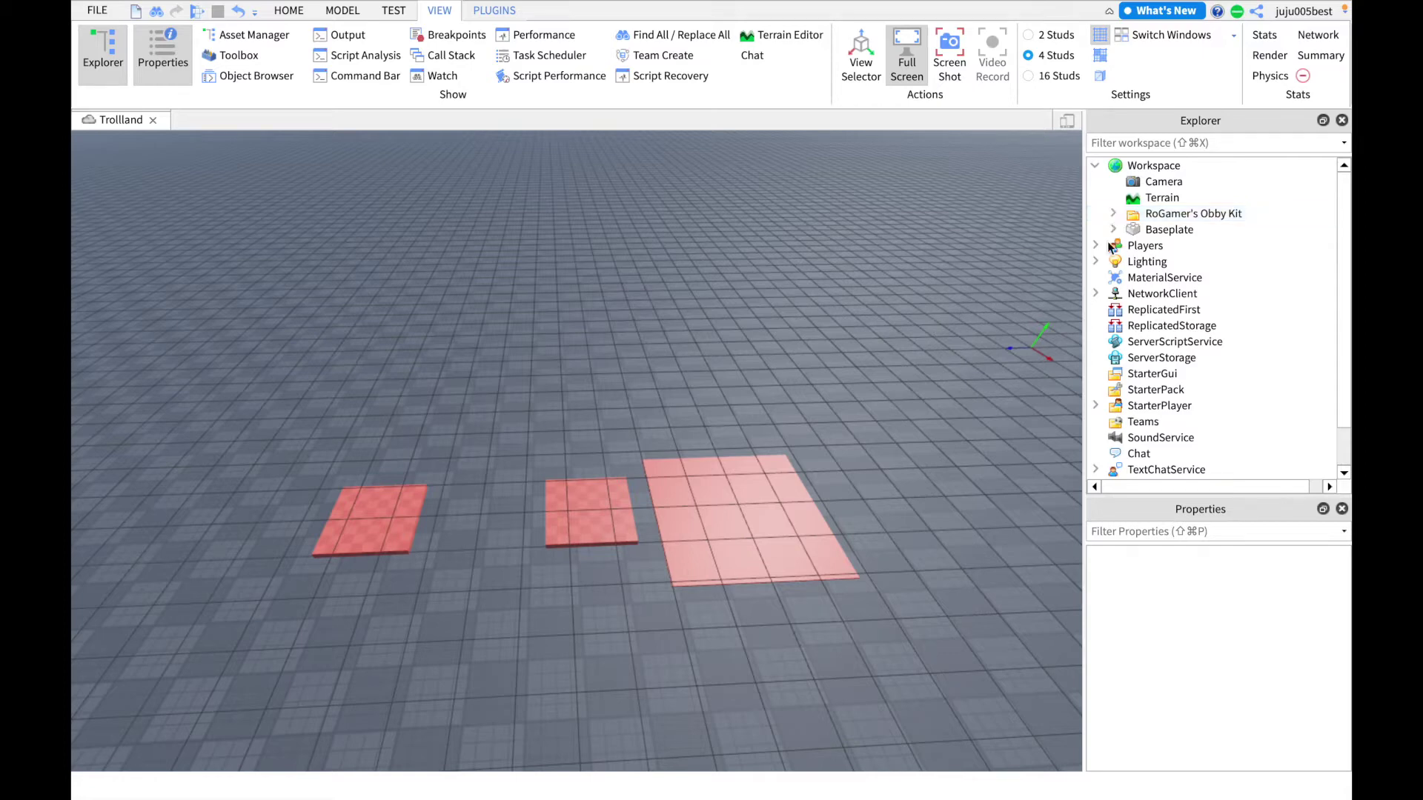
click(1117, 212)
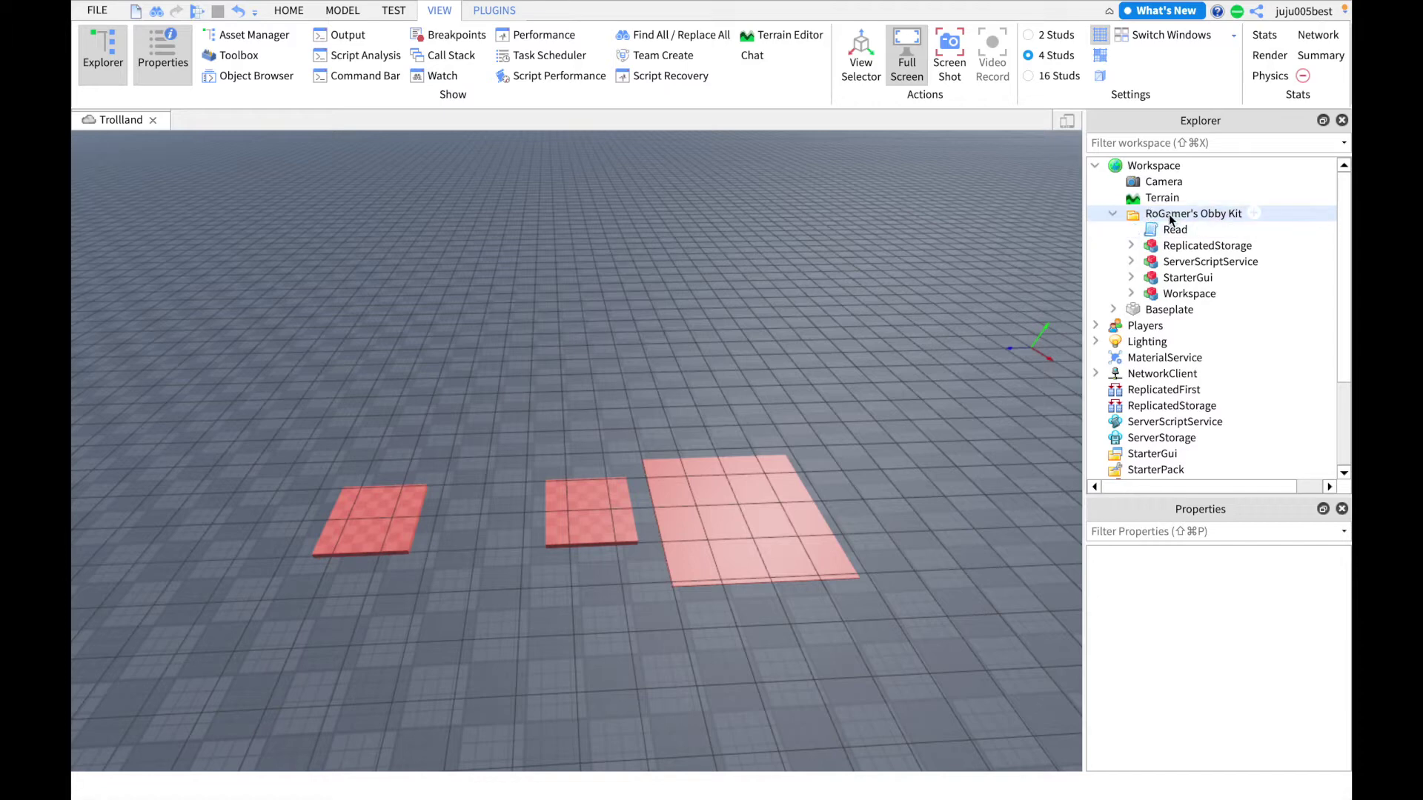
click(1163, 233)
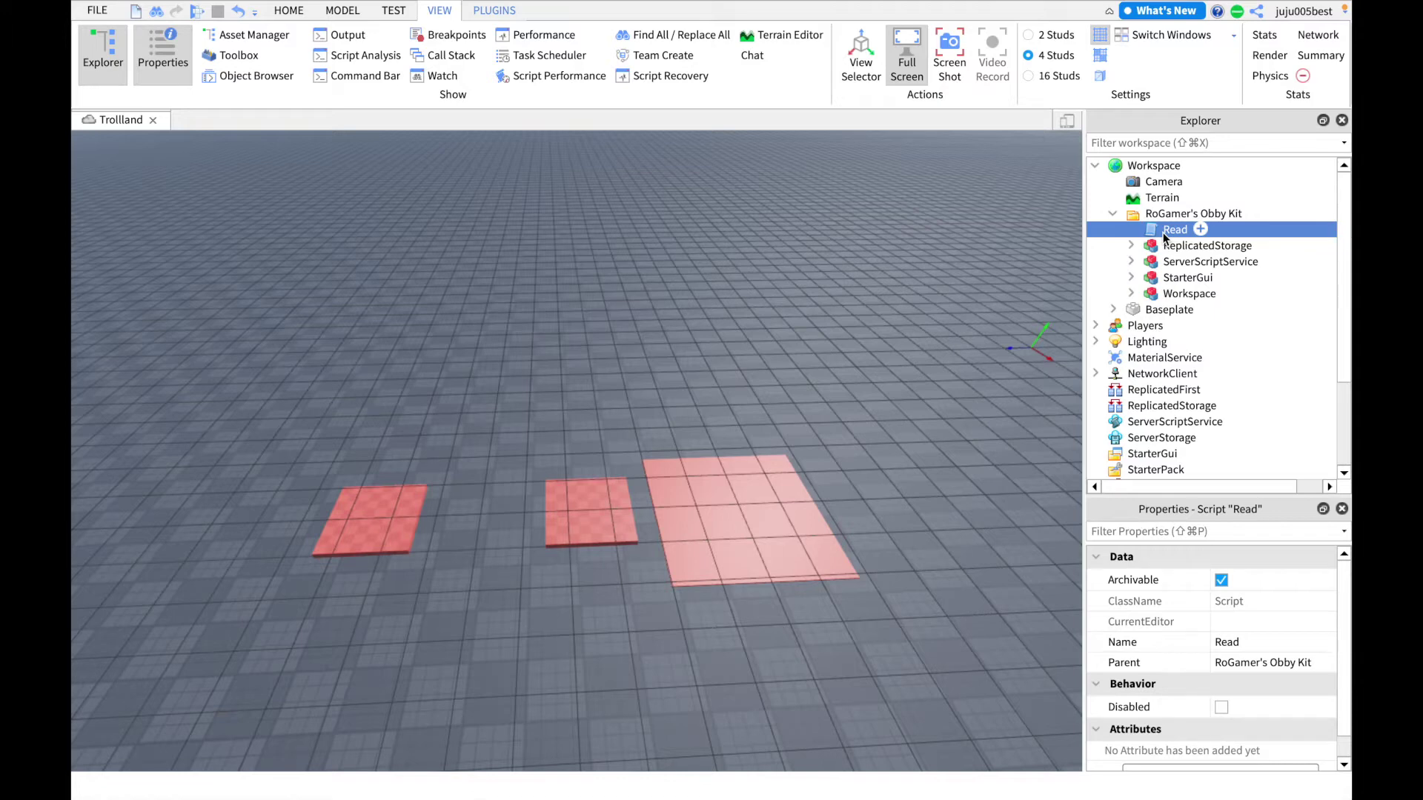
key(Delete)
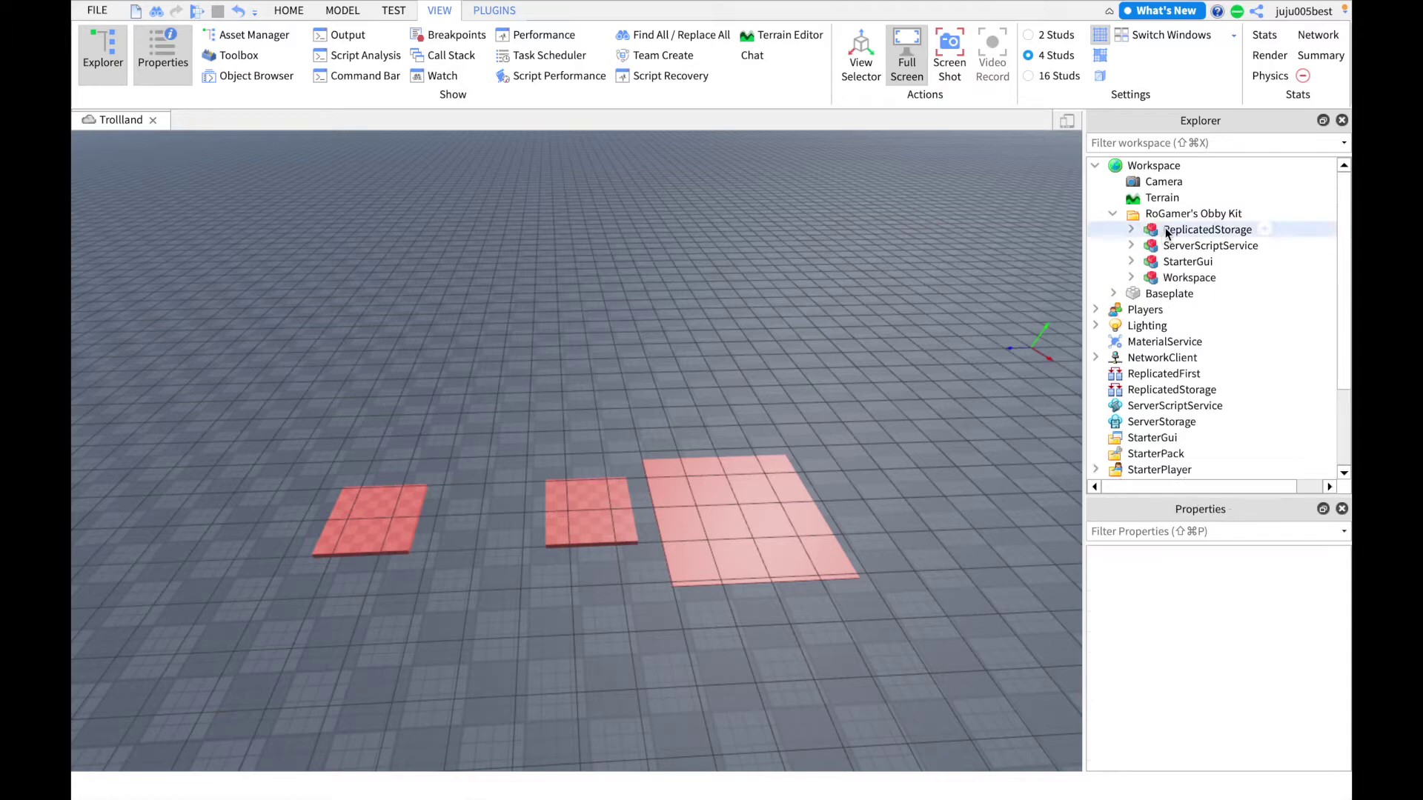
Step: Move the kit's ReplicatedStorage and StarterGui models into their services and ungroup them, leaving Events and StageUI
scroll(1165, 233, down, 3)
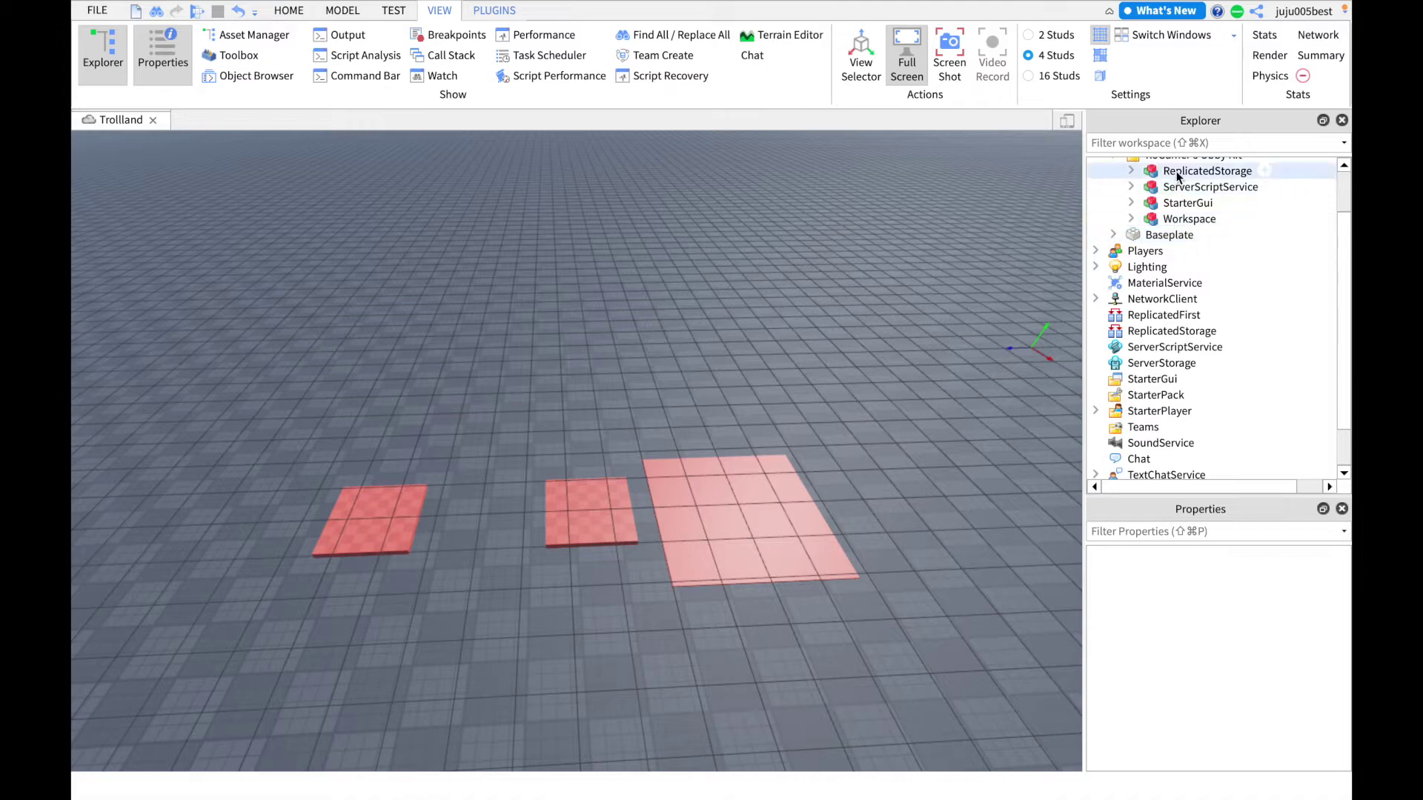
drag(1176, 171, 1175, 379)
key(ctrl+u)
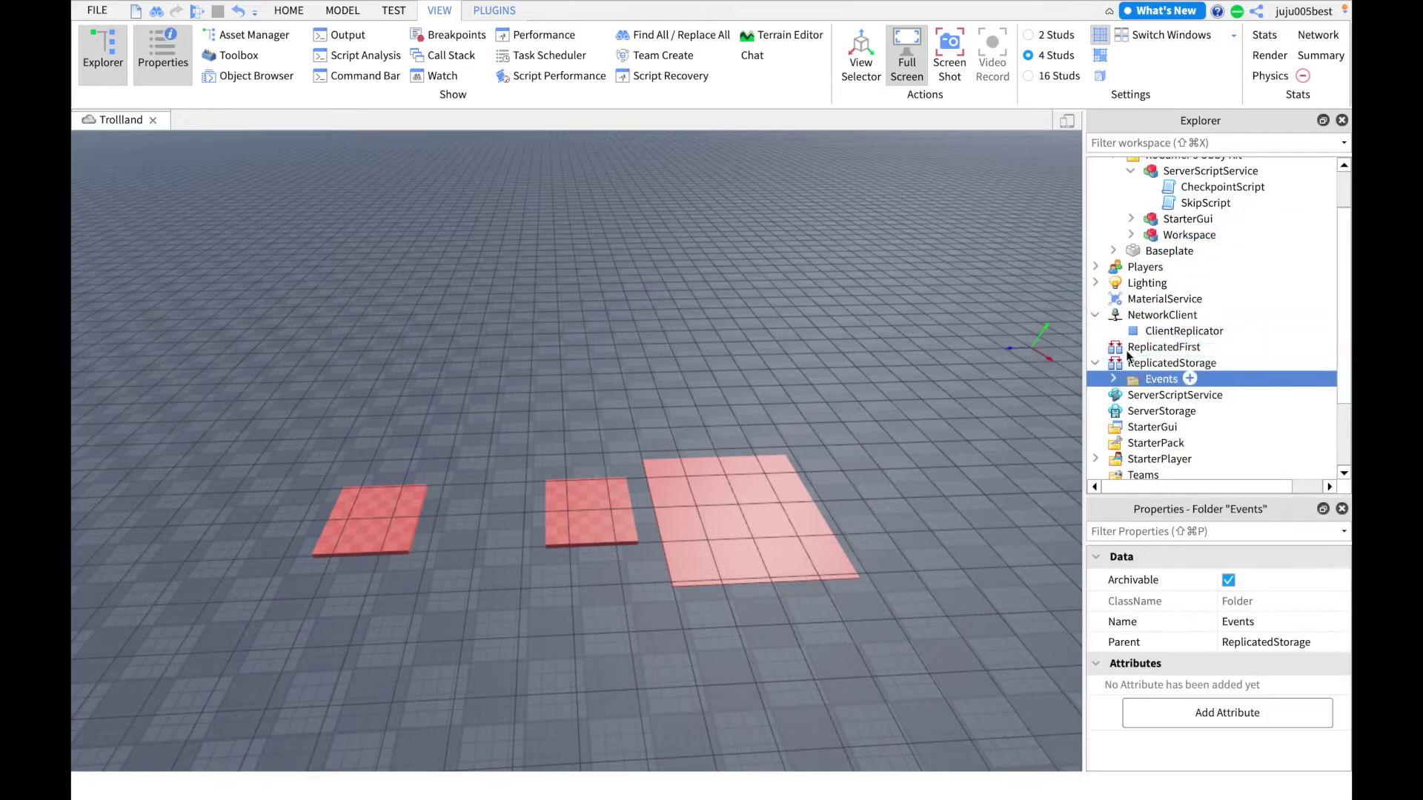
click(1095, 316)
drag(1177, 221, 1154, 412)
key(ctrl+u)
click(1096, 395)
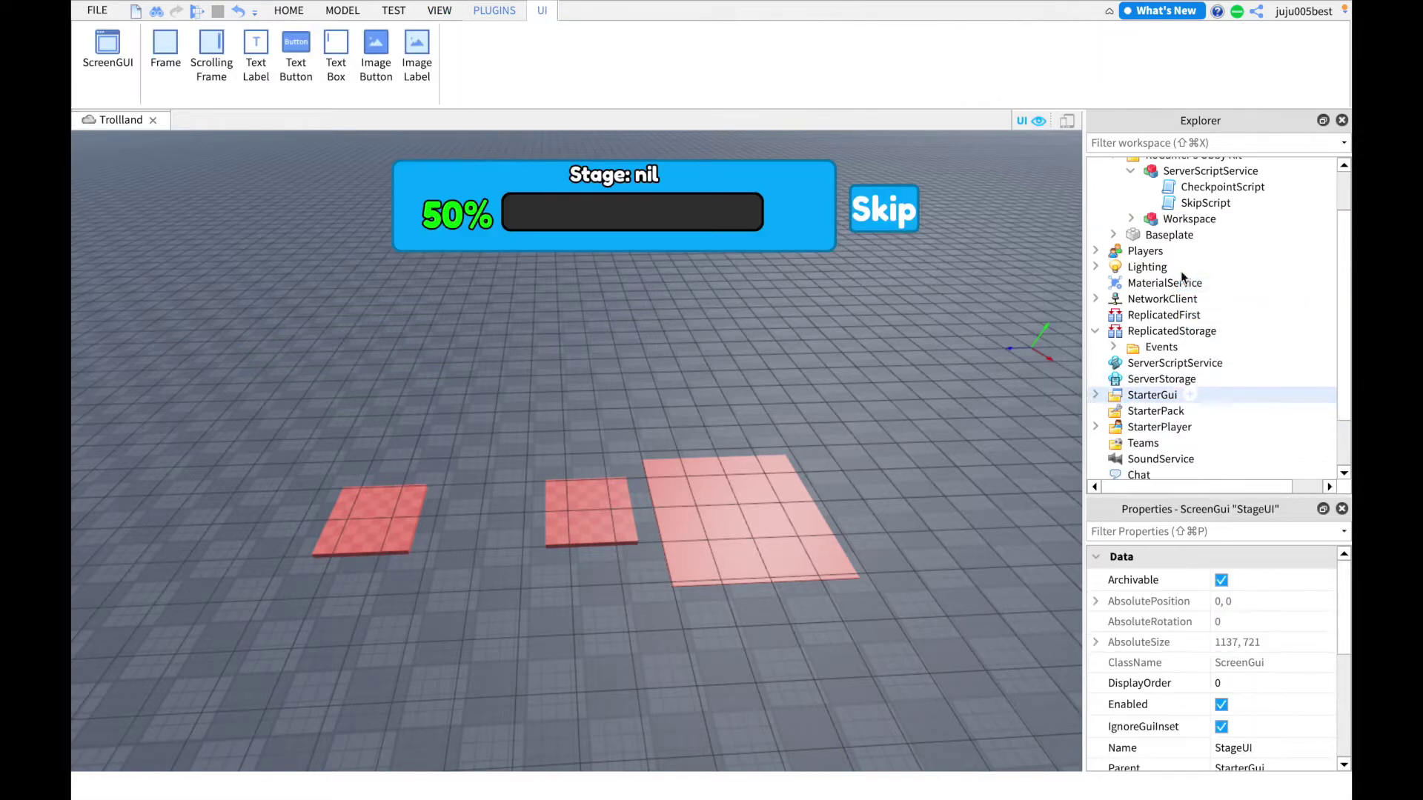
Step: Move the kit's ServerScriptService model into ServerScriptService and ungroup it, leaving both scripts there
drag(1179, 171, 1162, 376)
key(ctrl+u)
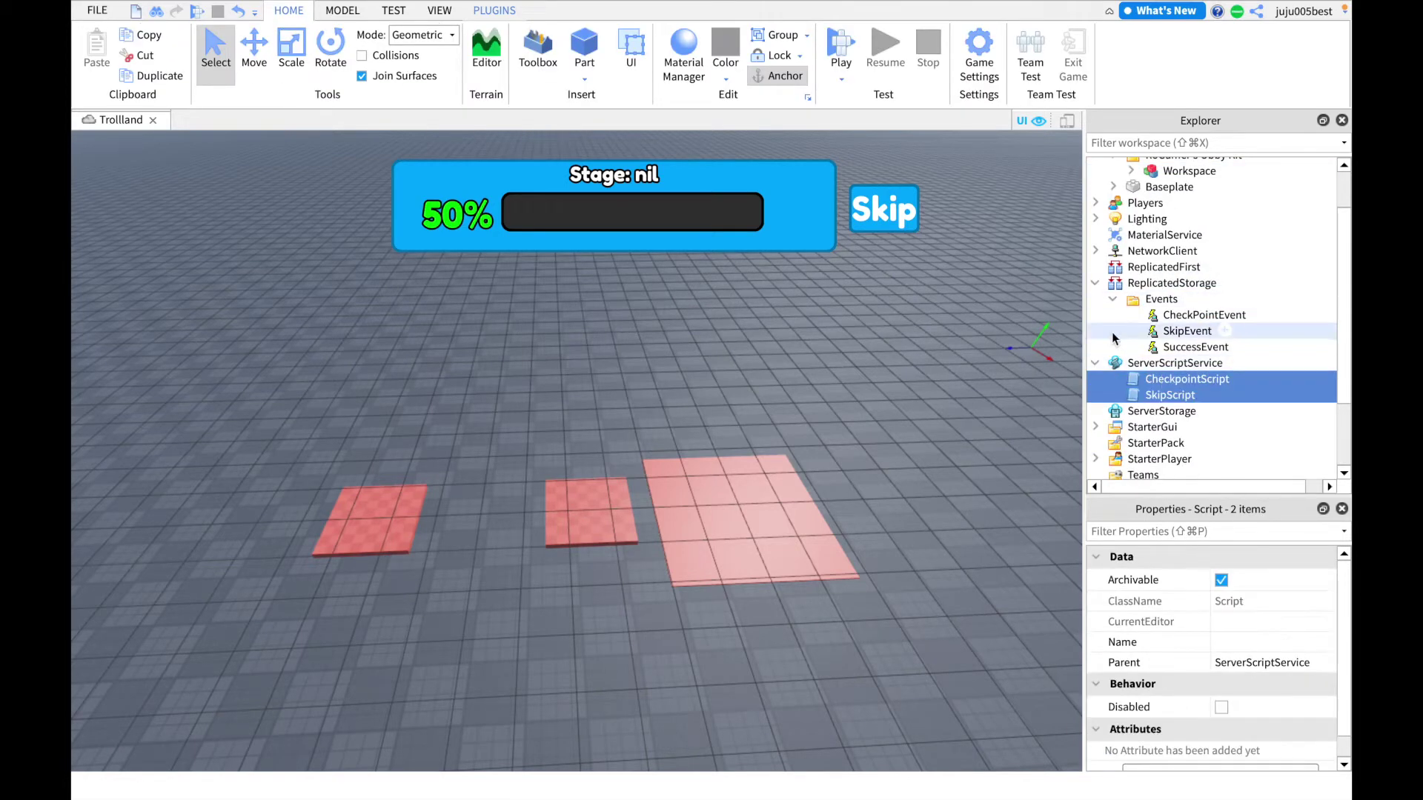
click(1095, 362)
click(1096, 283)
scroll(1142, 223, up, 1)
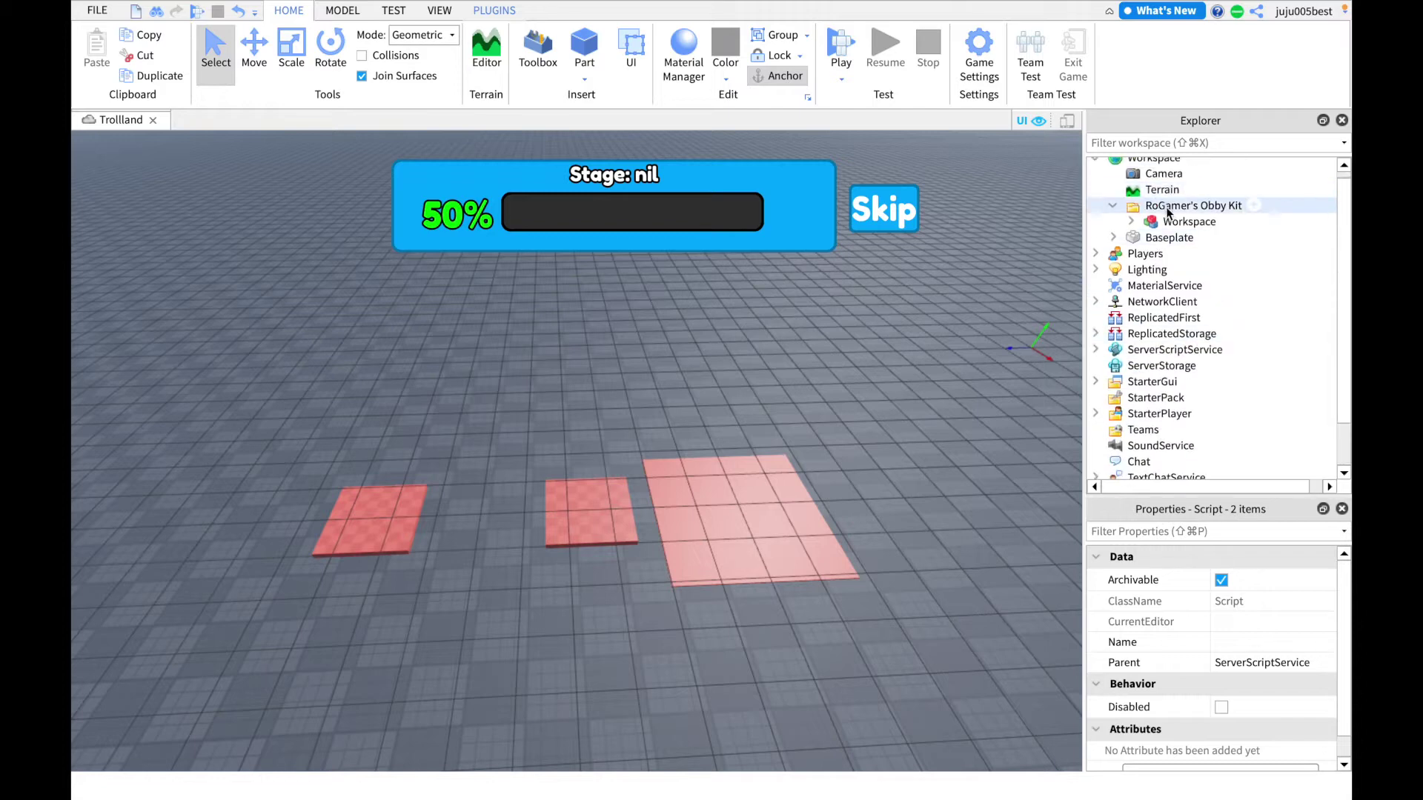
Step: Ungroup the kit's Workspace model into its Checkpoints folder and delete the empty kit folder
click(1168, 222)
key(ctrl+u)
scroll(1168, 222, up, 1)
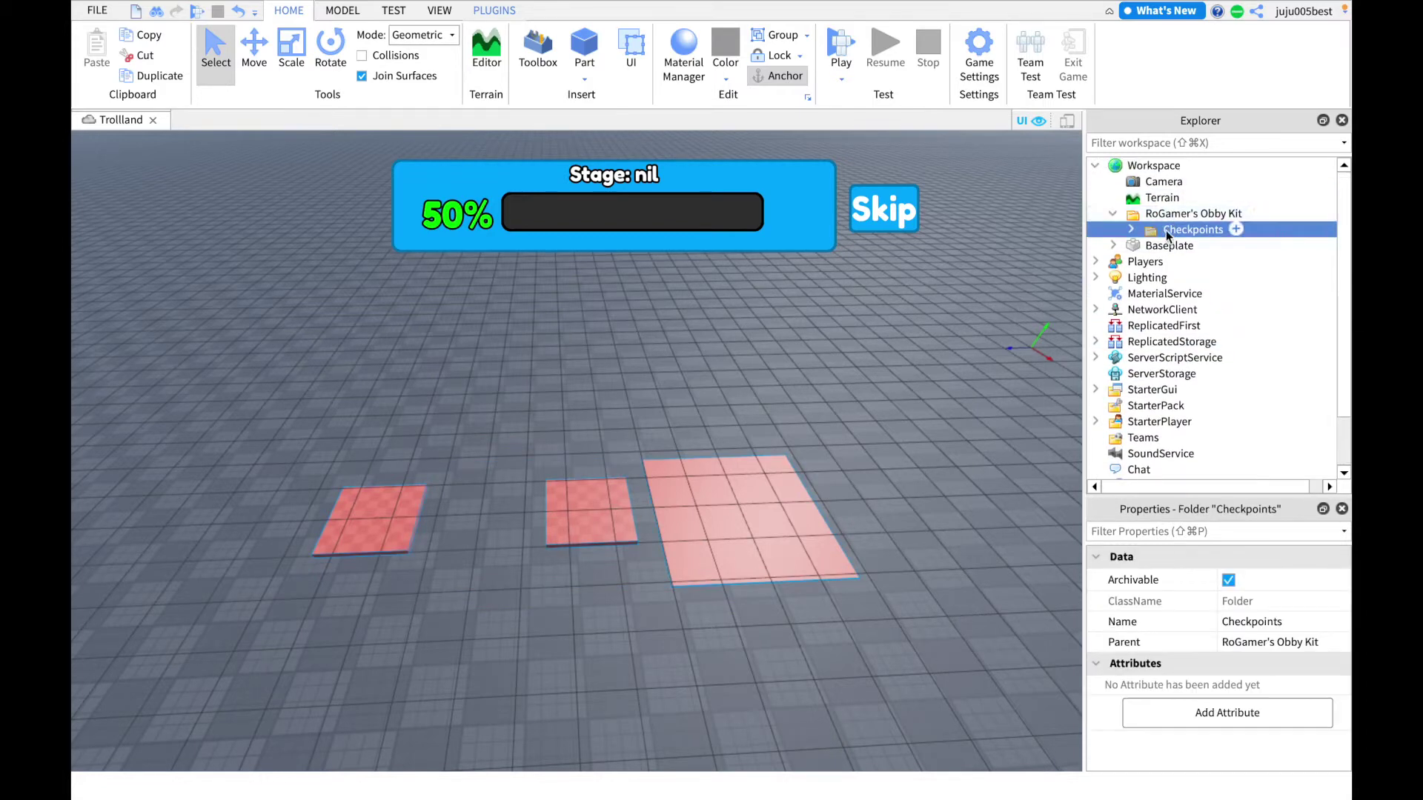
drag(1170, 230, 1185, 163)
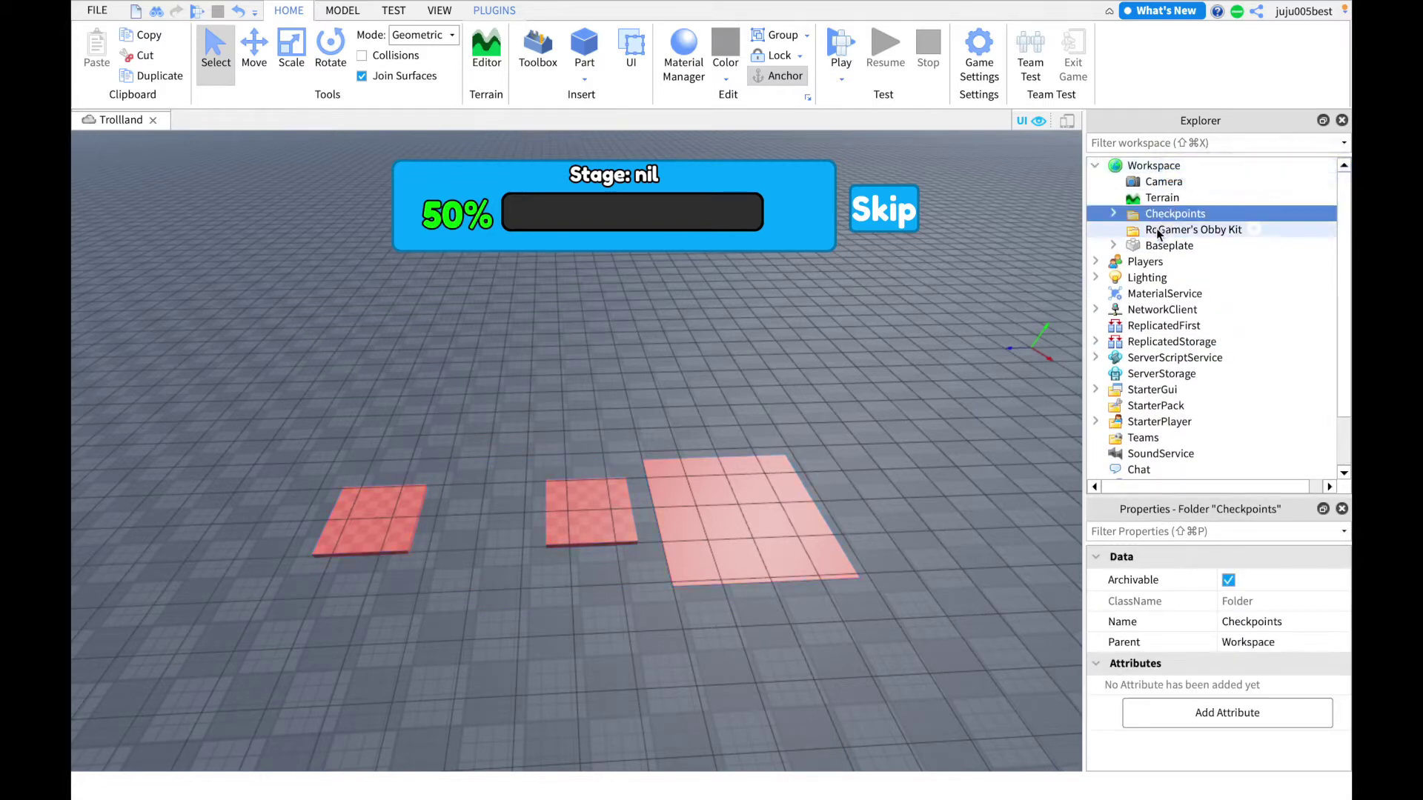
click(1160, 231)
key(Delete)
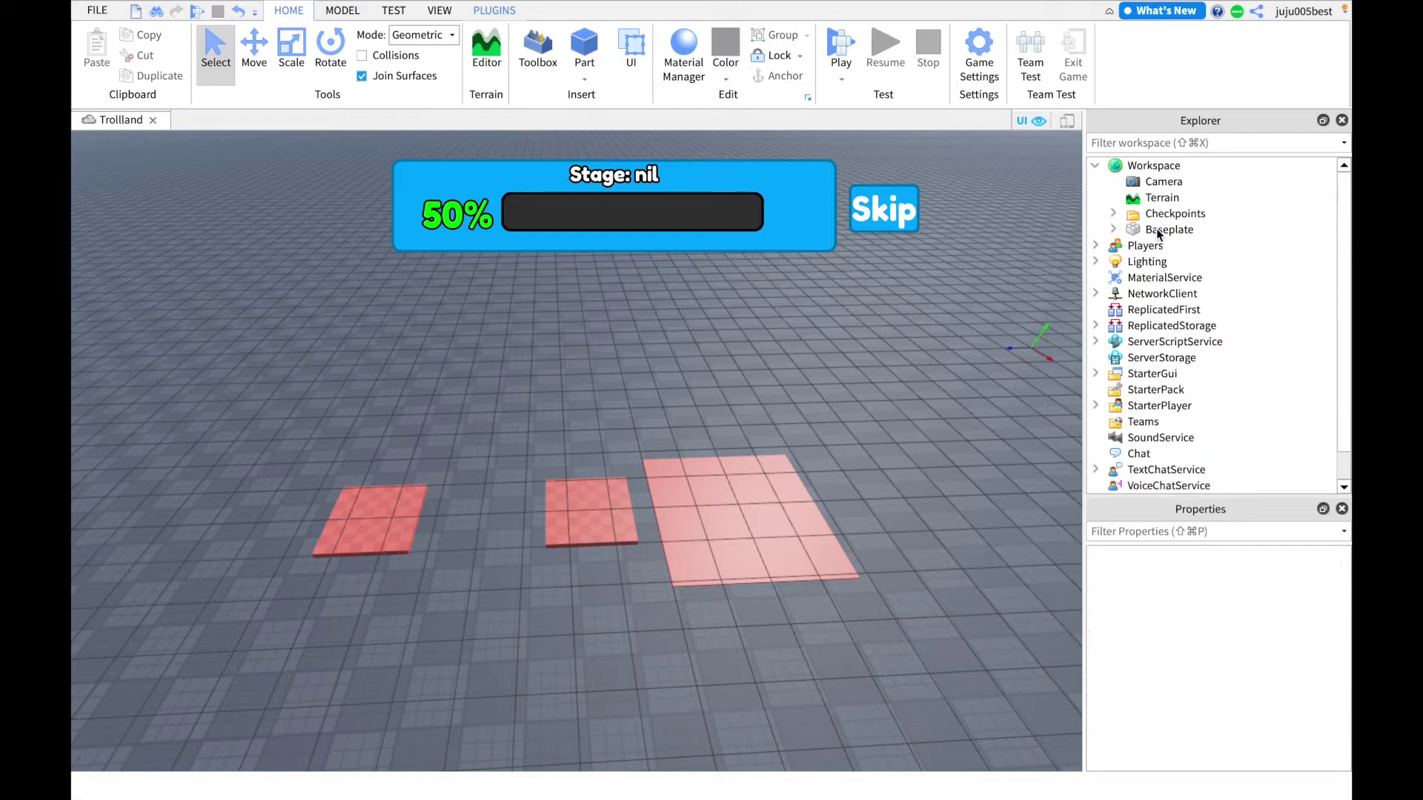
scroll(780, 411, up, 3)
Step: Walk around the start platform, then open the Skip Stage prompt and decline it
scroll(780, 412, down, 5)
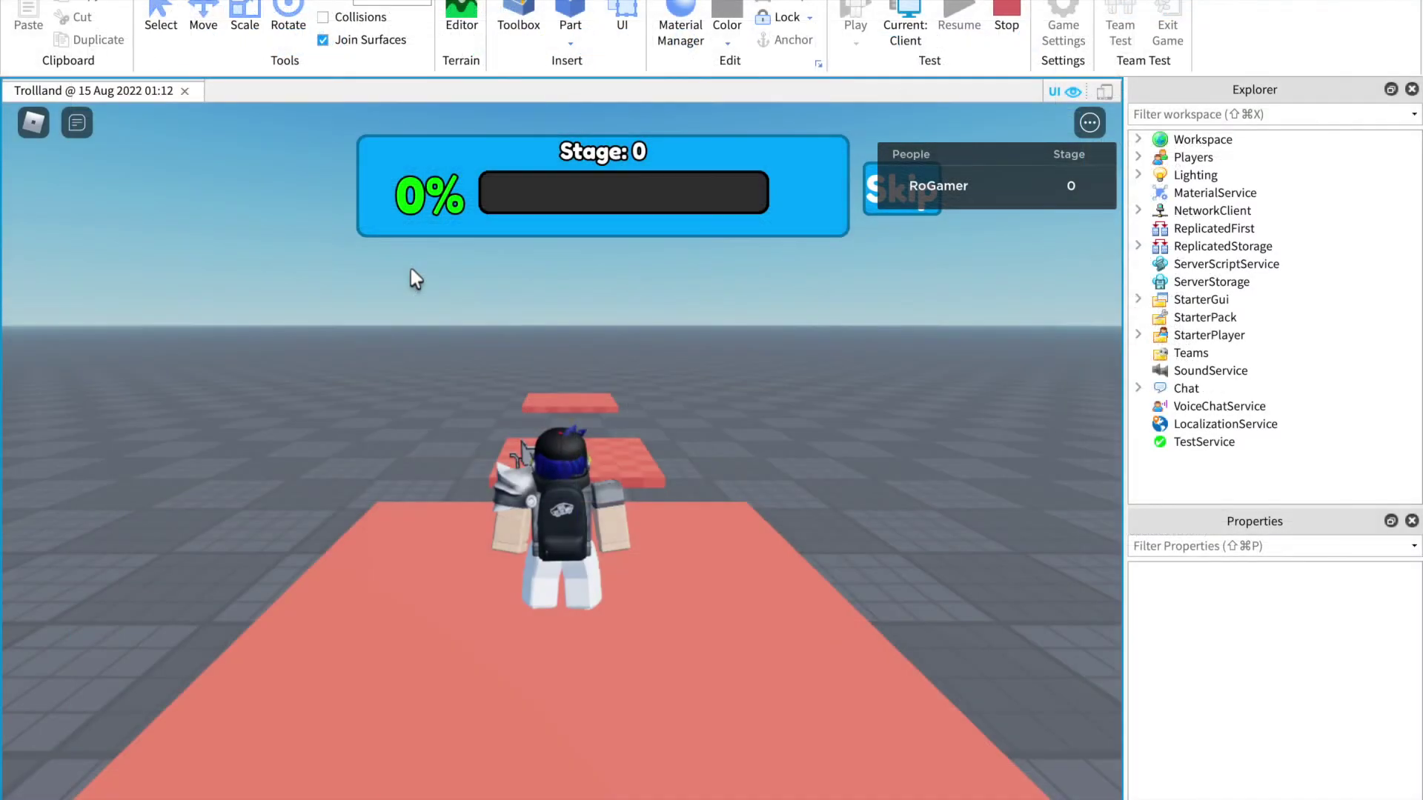
key(a)
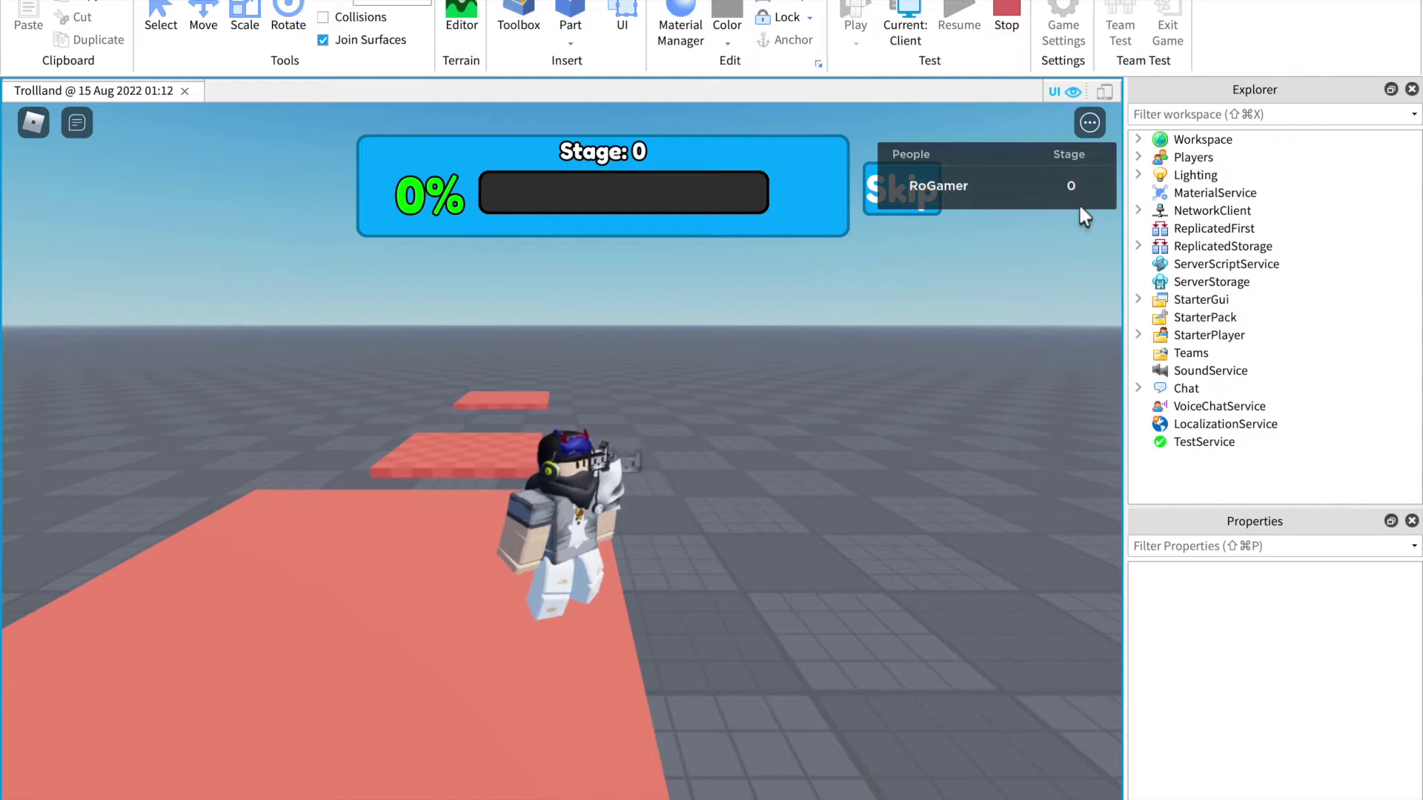
key(w)
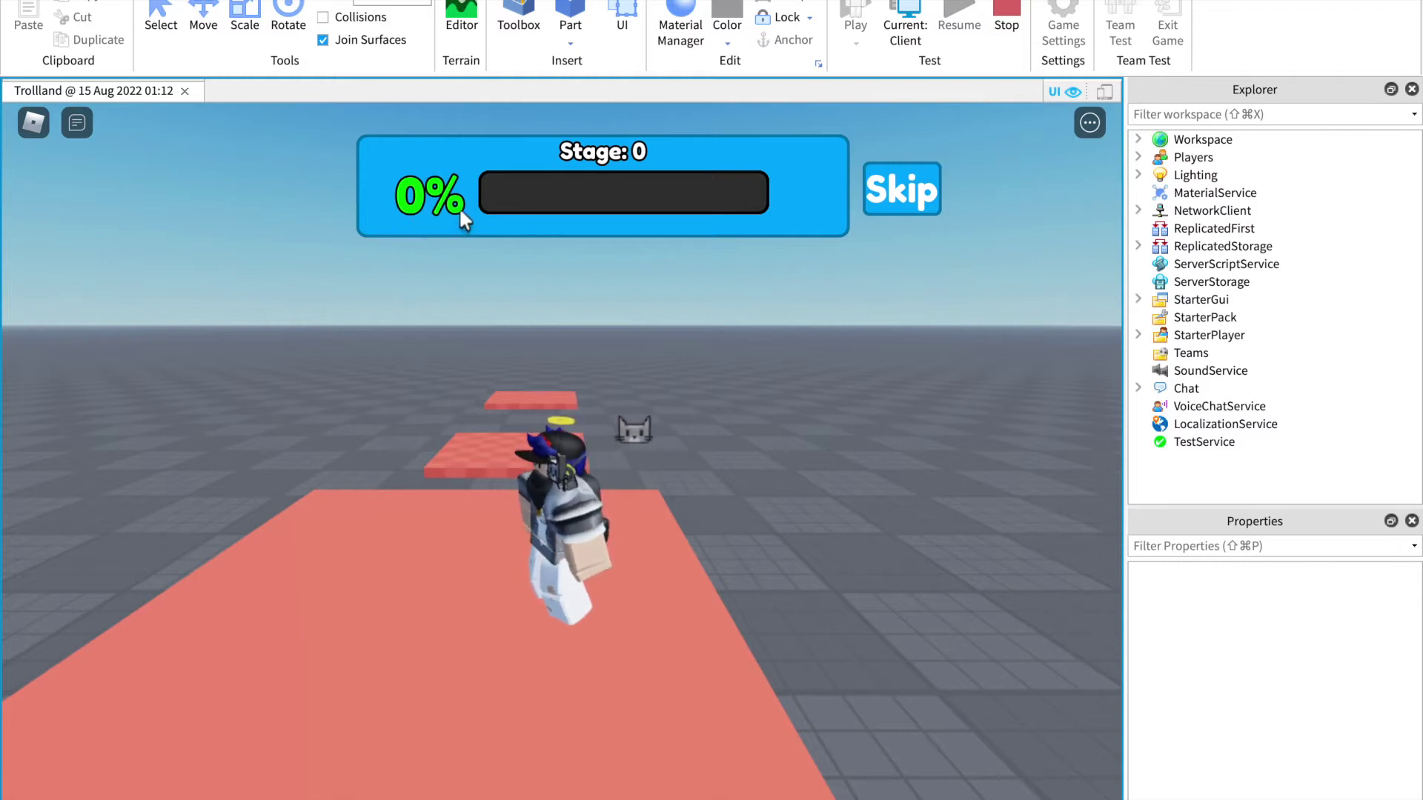
key(s)
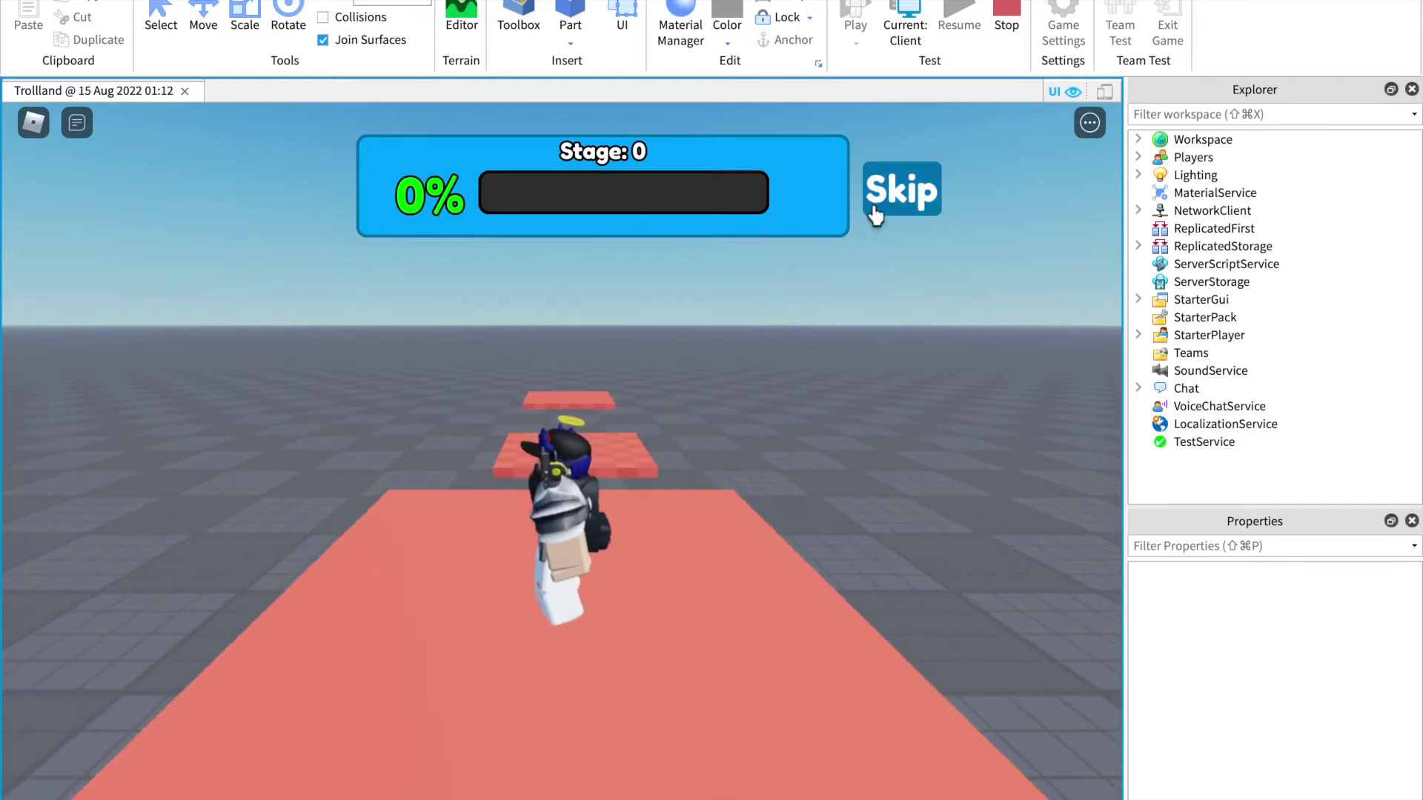
click(892, 204)
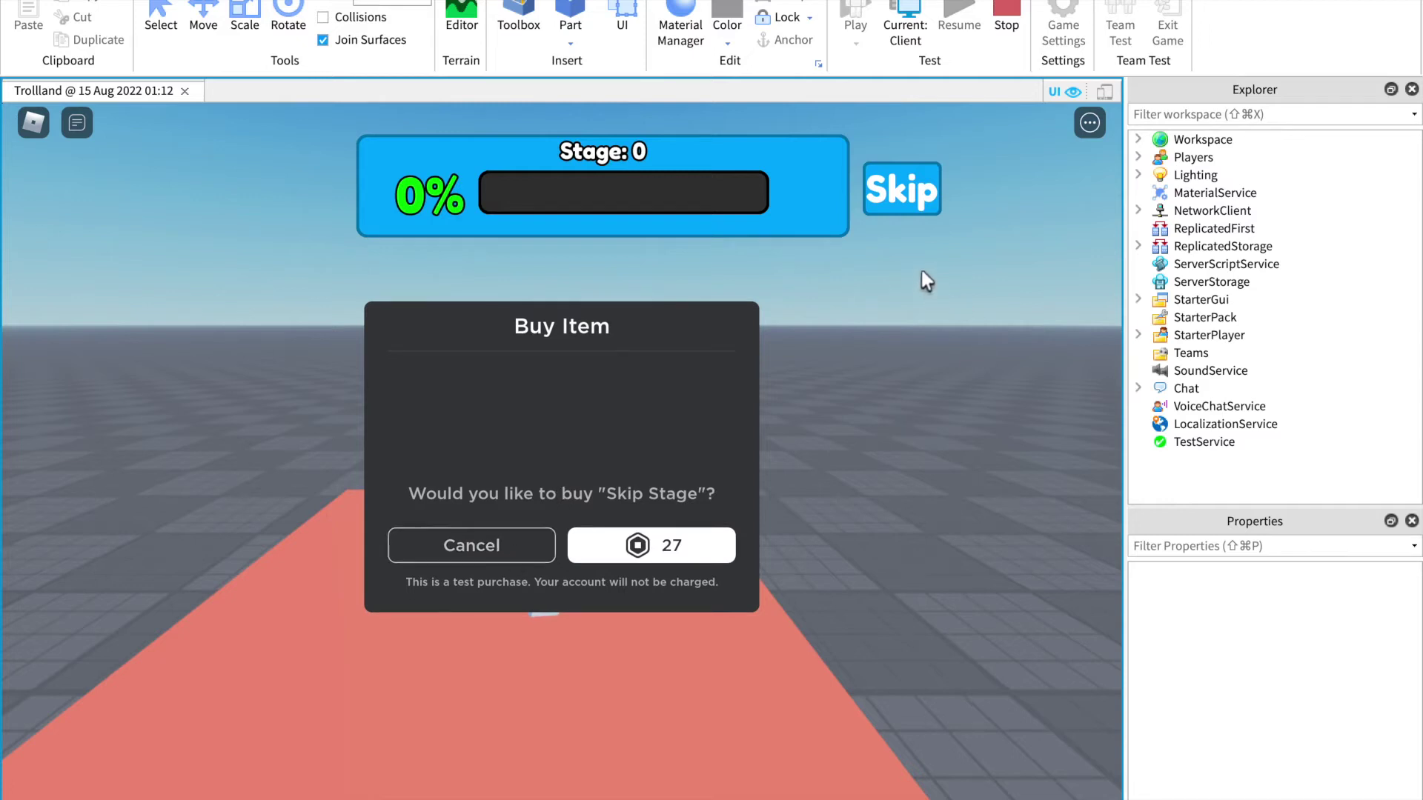
click(535, 556)
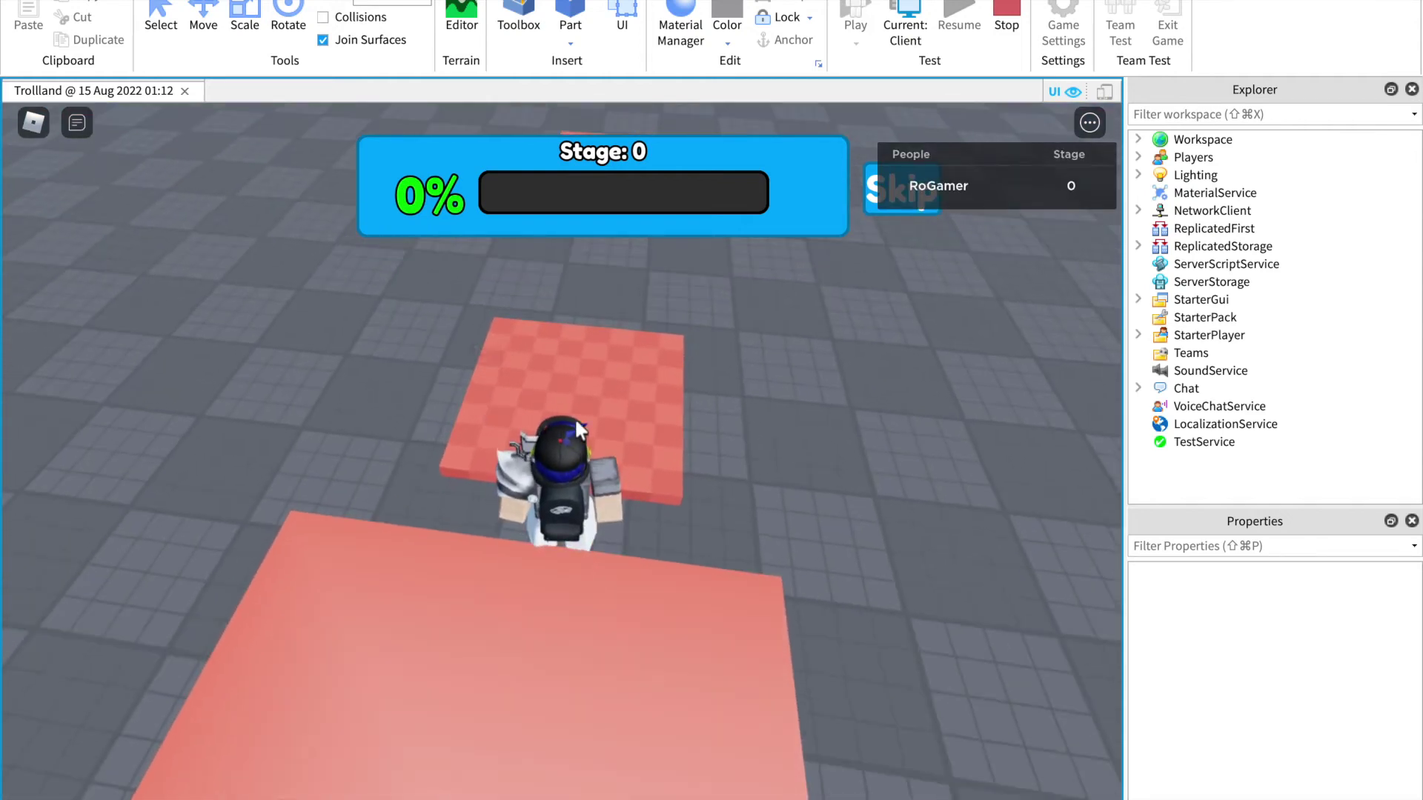
Step: Jump to stage 1, then buy Skip Stage for 27 and dismiss the success message
key(w)
key(space)
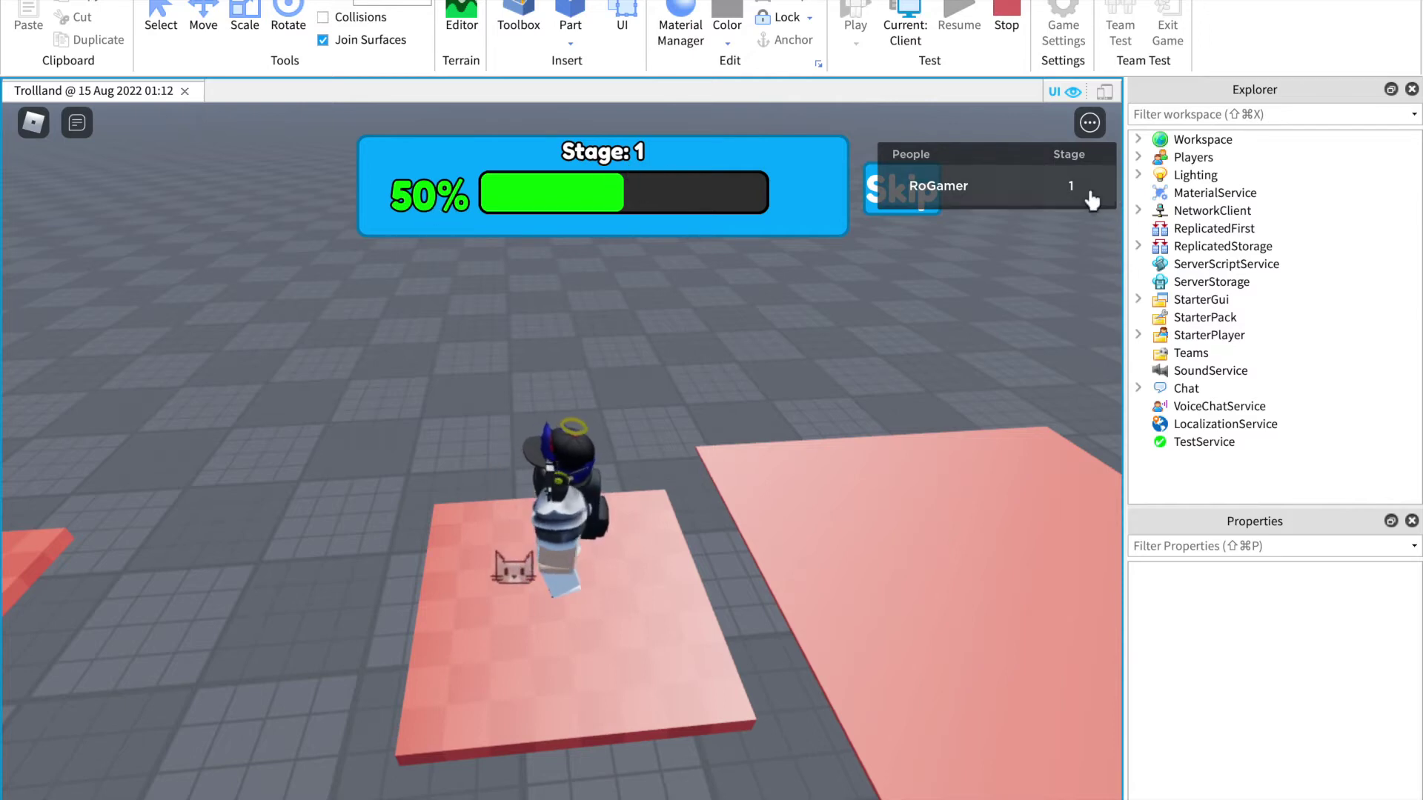
key(Tab)
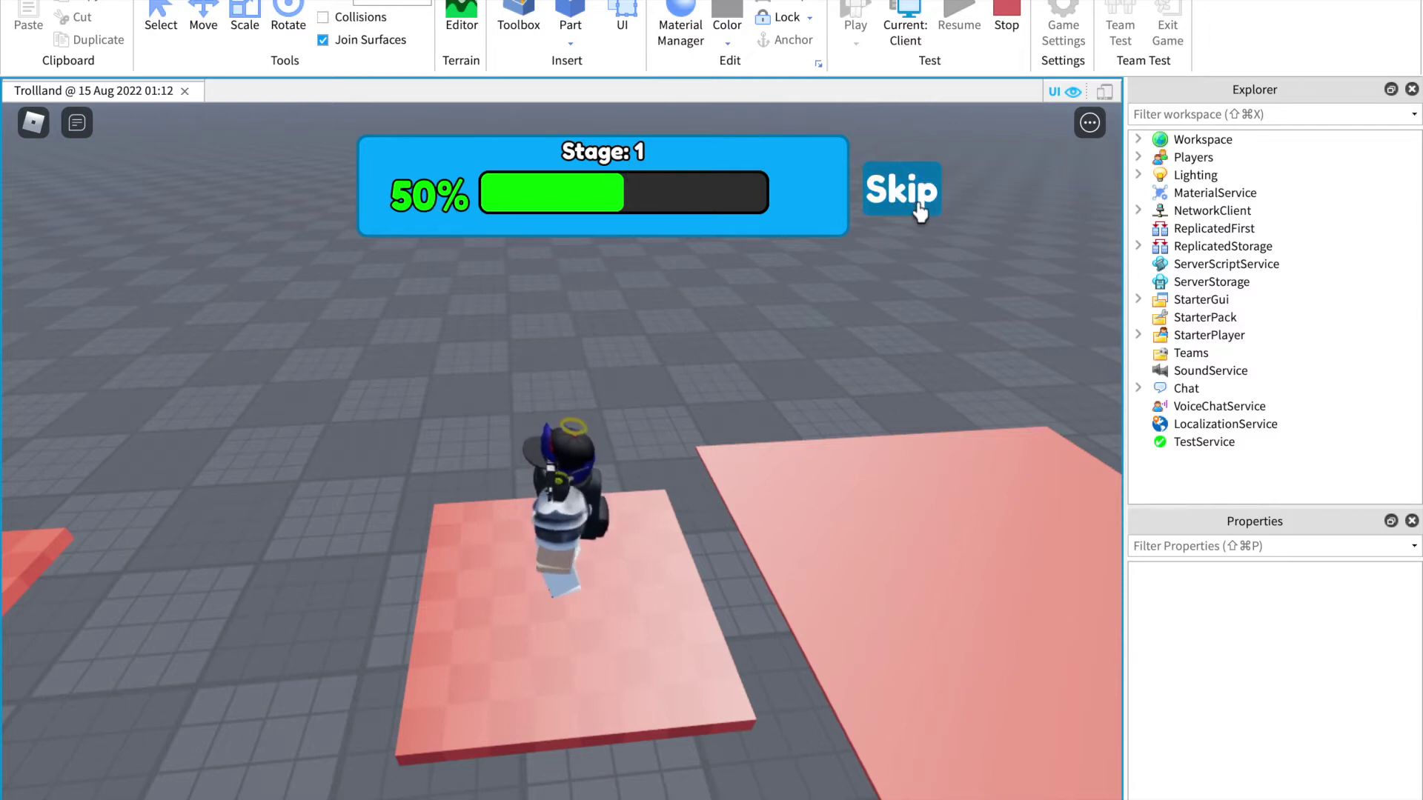
click(919, 213)
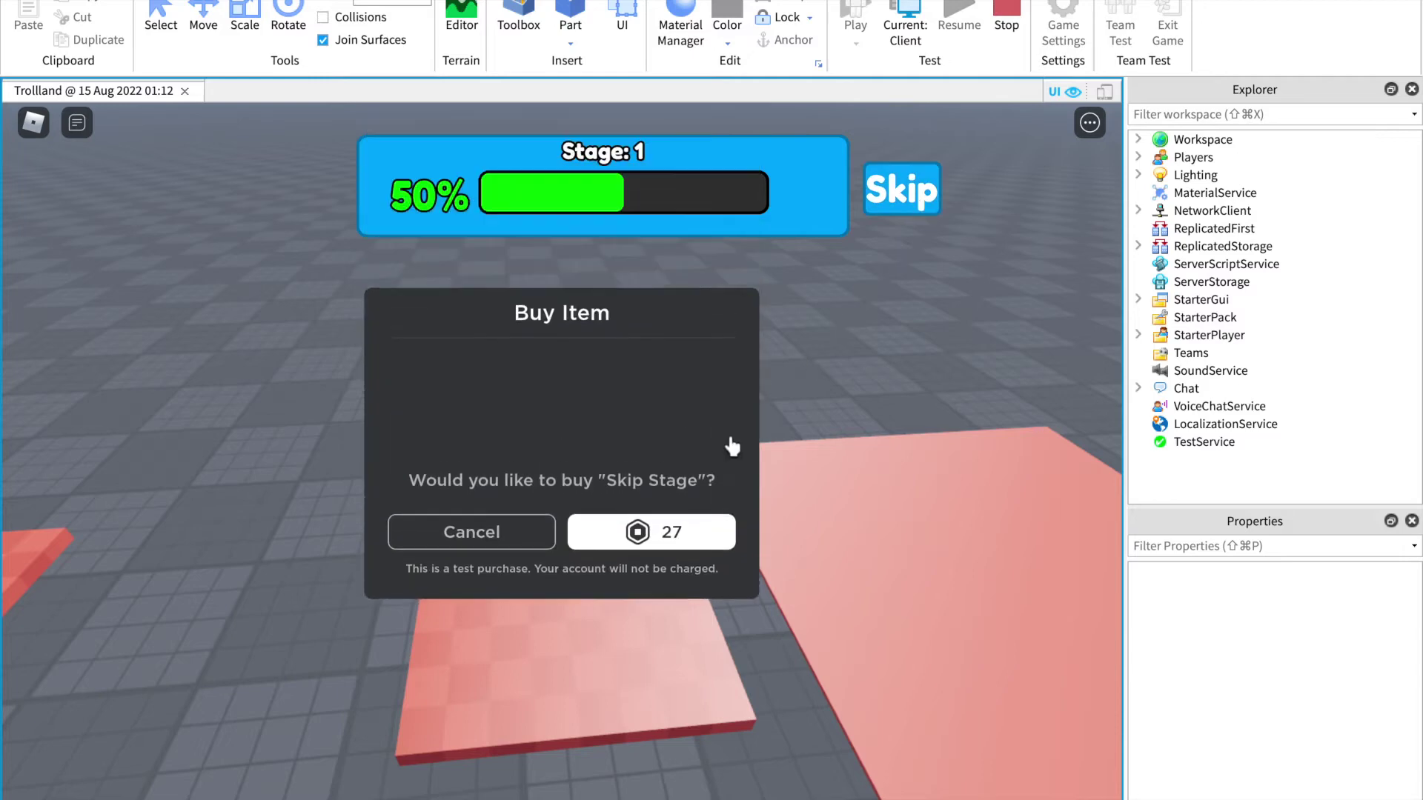
click(671, 563)
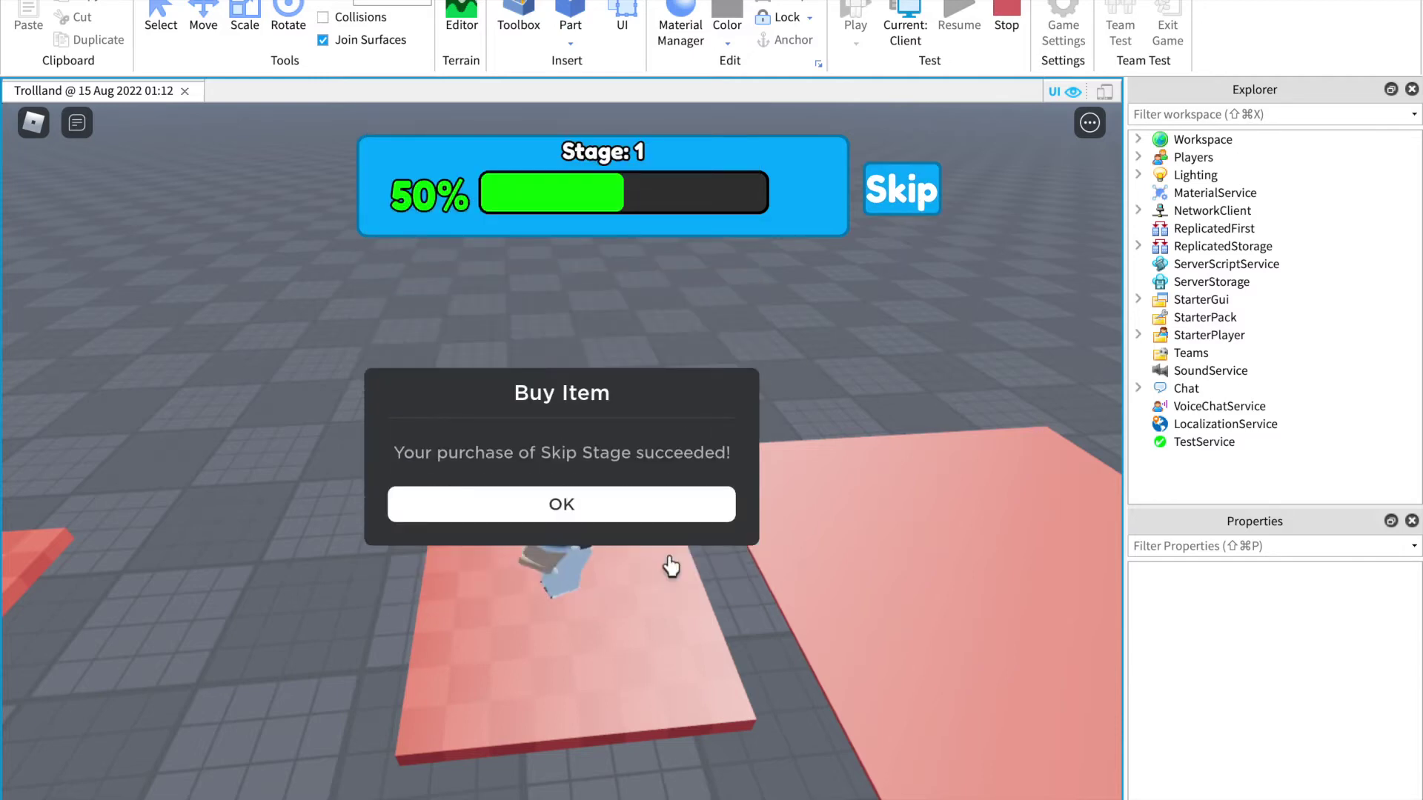
click(653, 509)
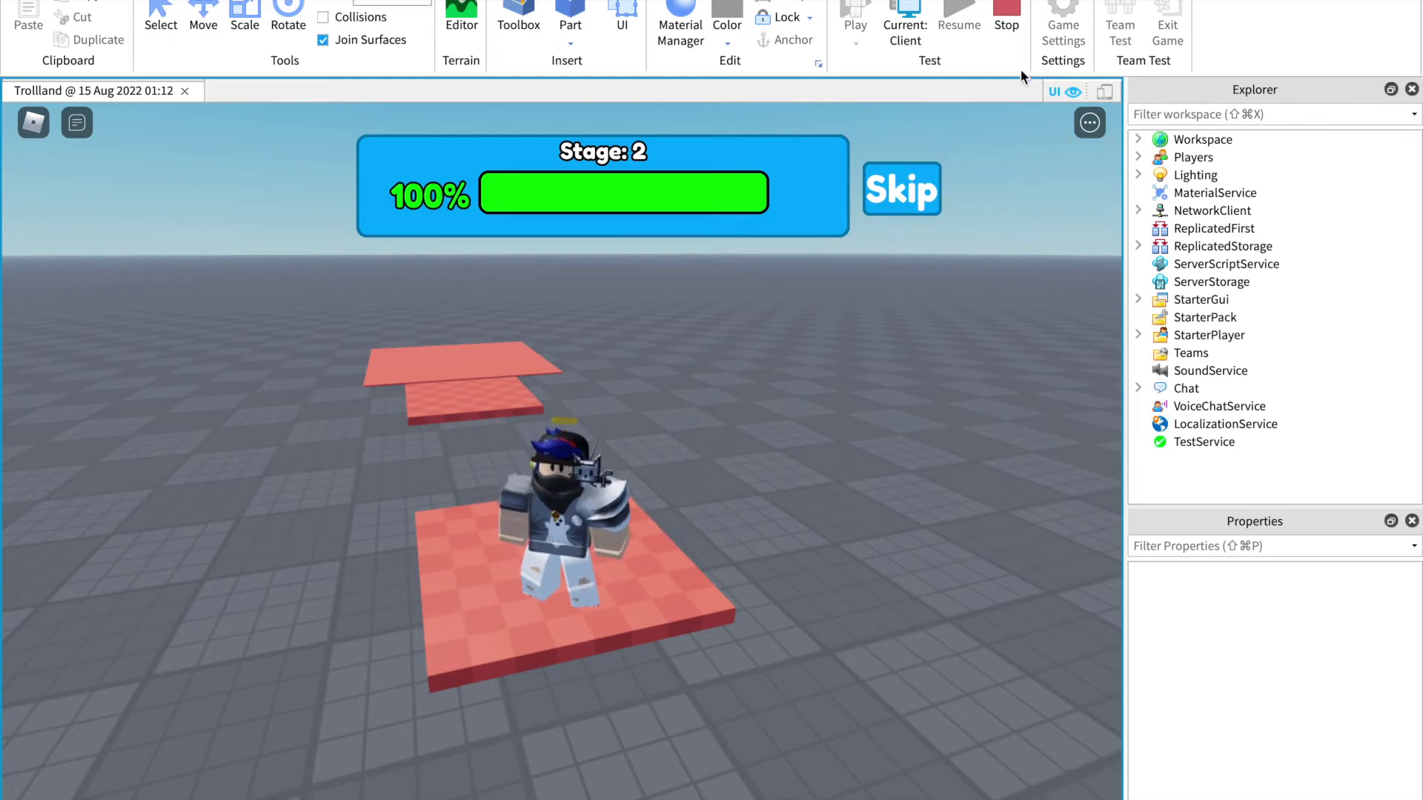
Step: Stop the play-test and slide checkpoint pad 2 further right with the Move tool
click(1000, 34)
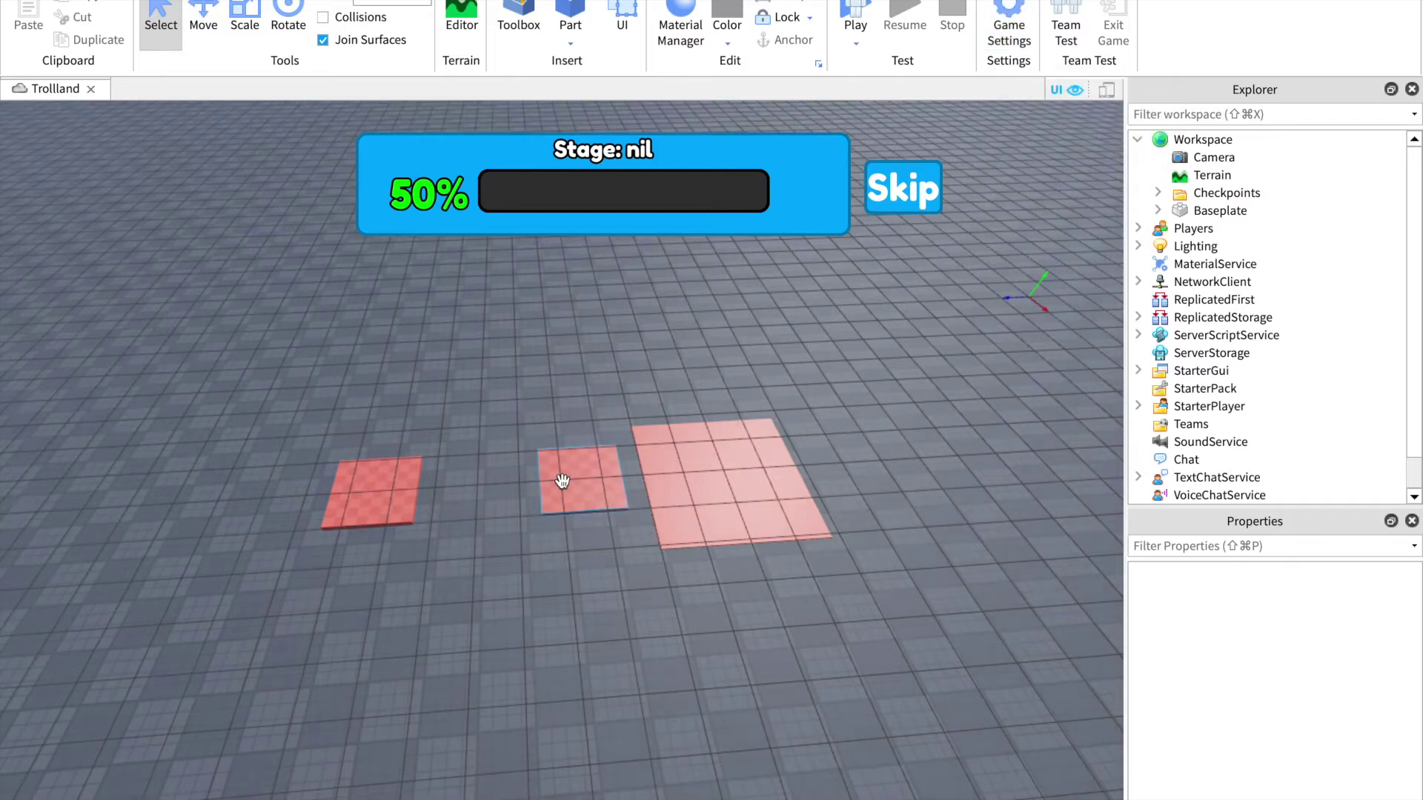
click(562, 481)
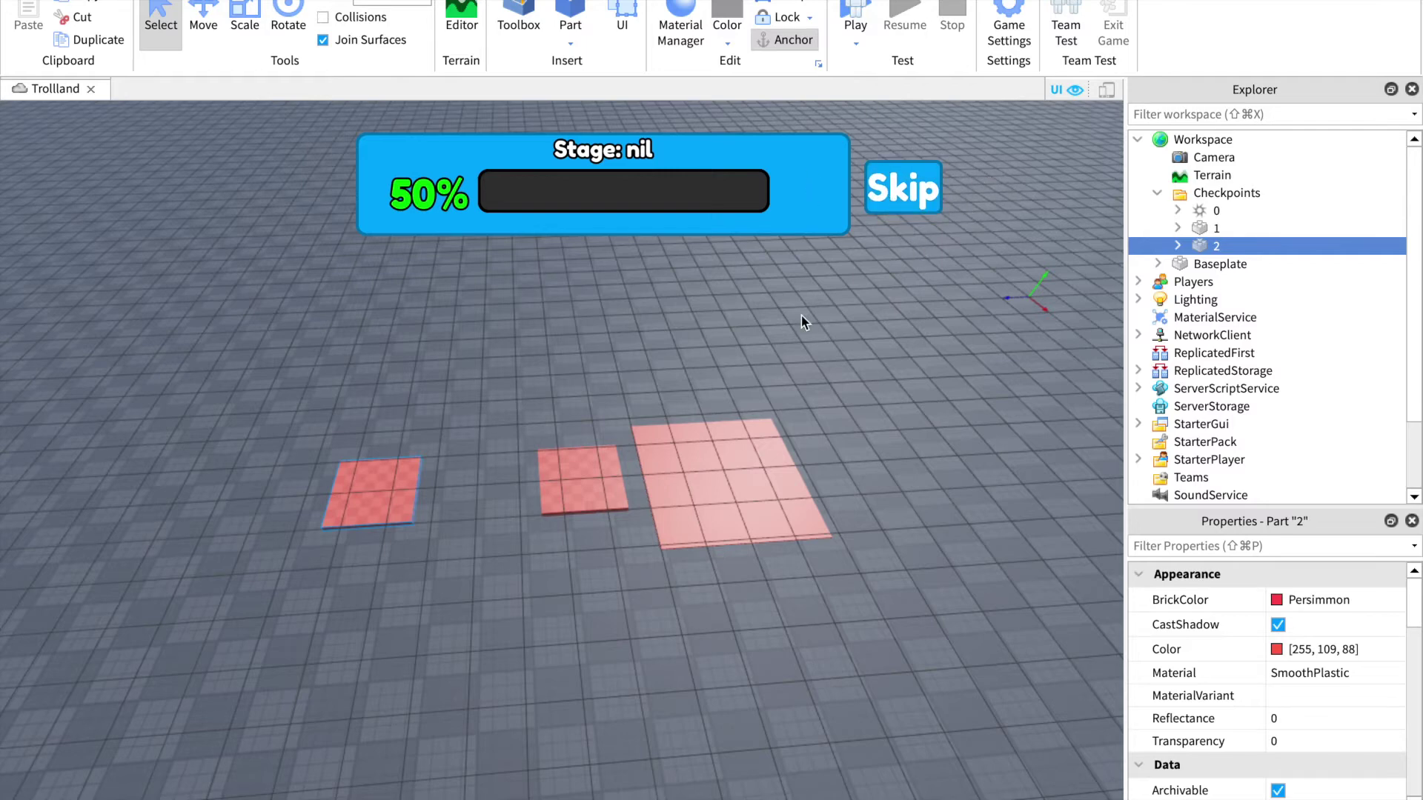
key(a)
click(203, 25)
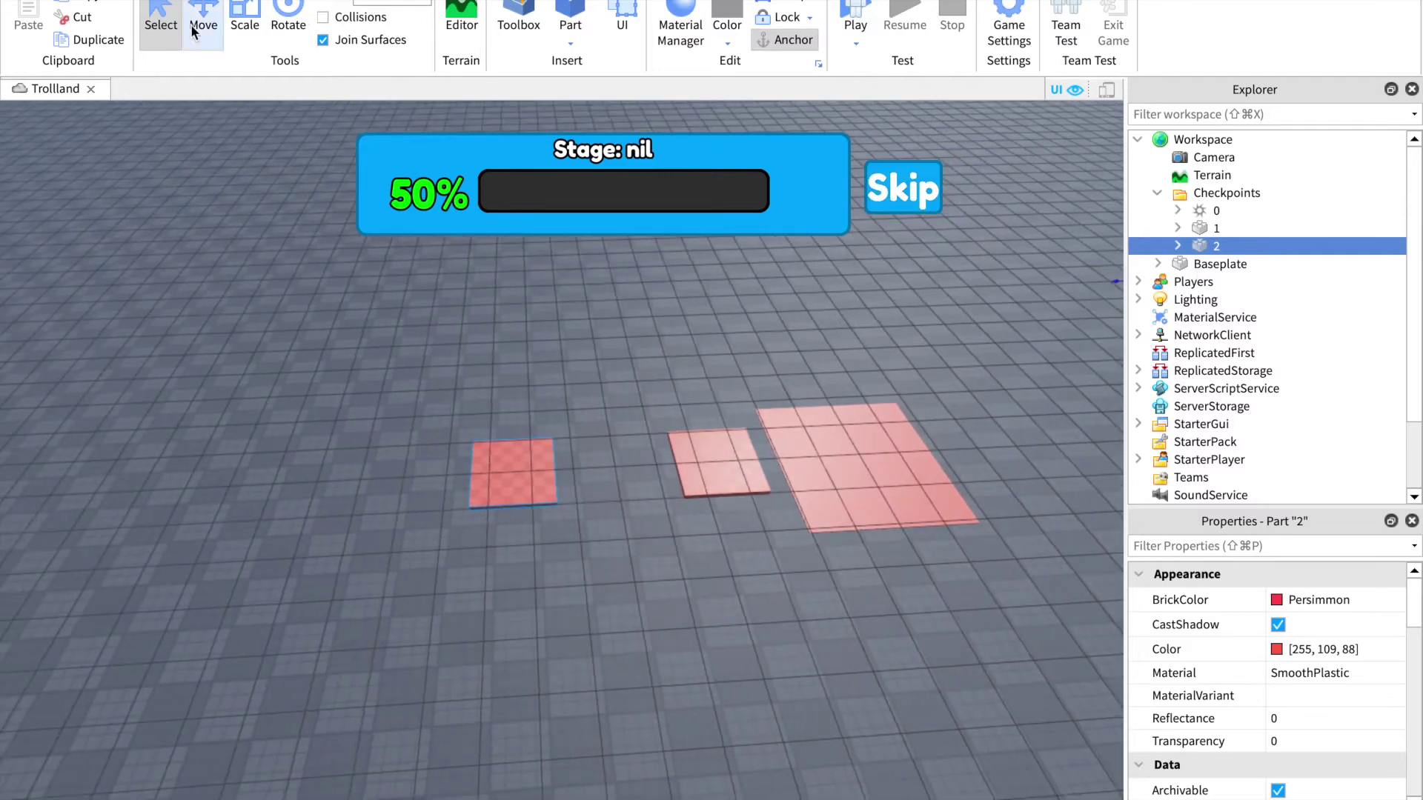
drag(585, 463, 613, 464)
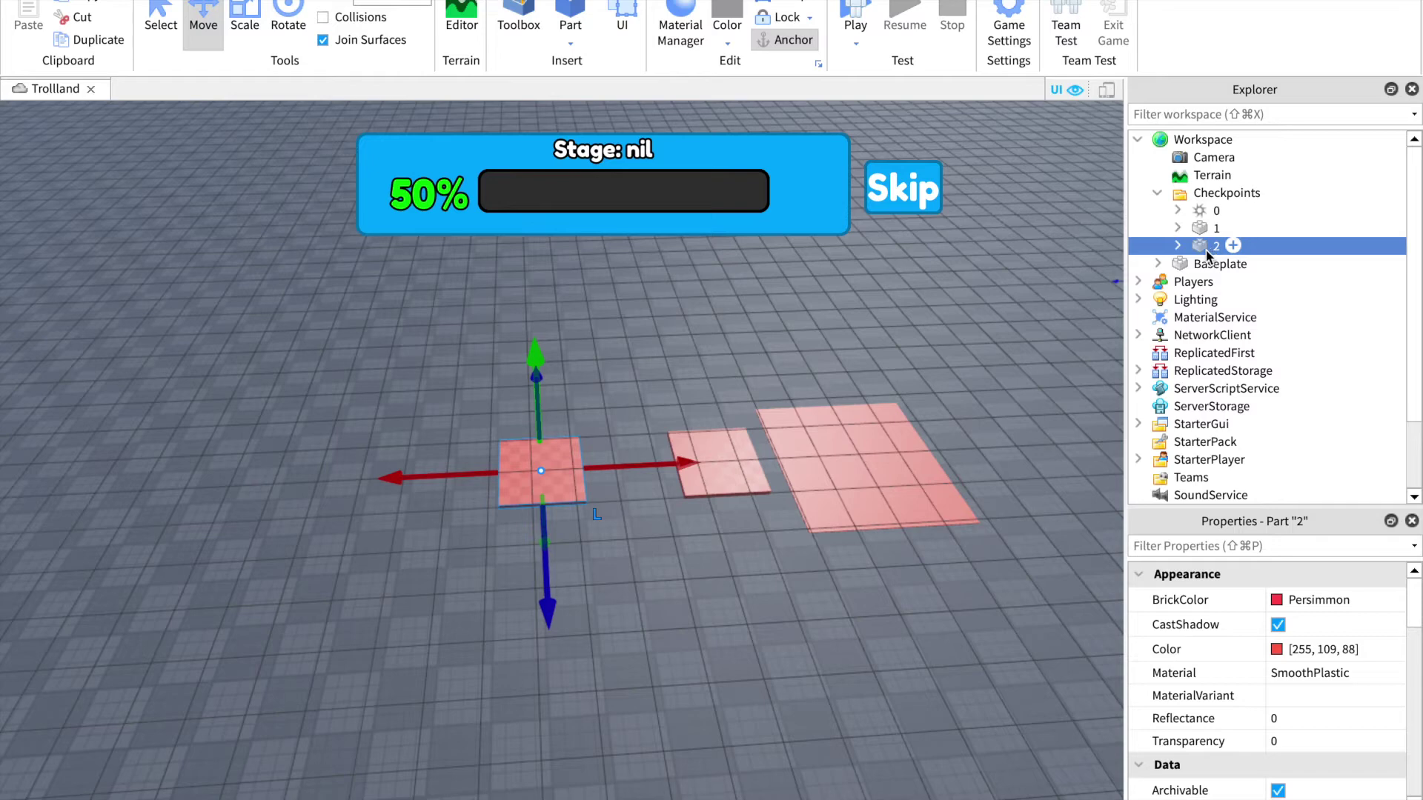
Step: Duplicate the last pad repeatedly with Ctrl+D, placing copies along the row as pads 3–5
key(ctrl+d)
drag(677, 453, 480, 484)
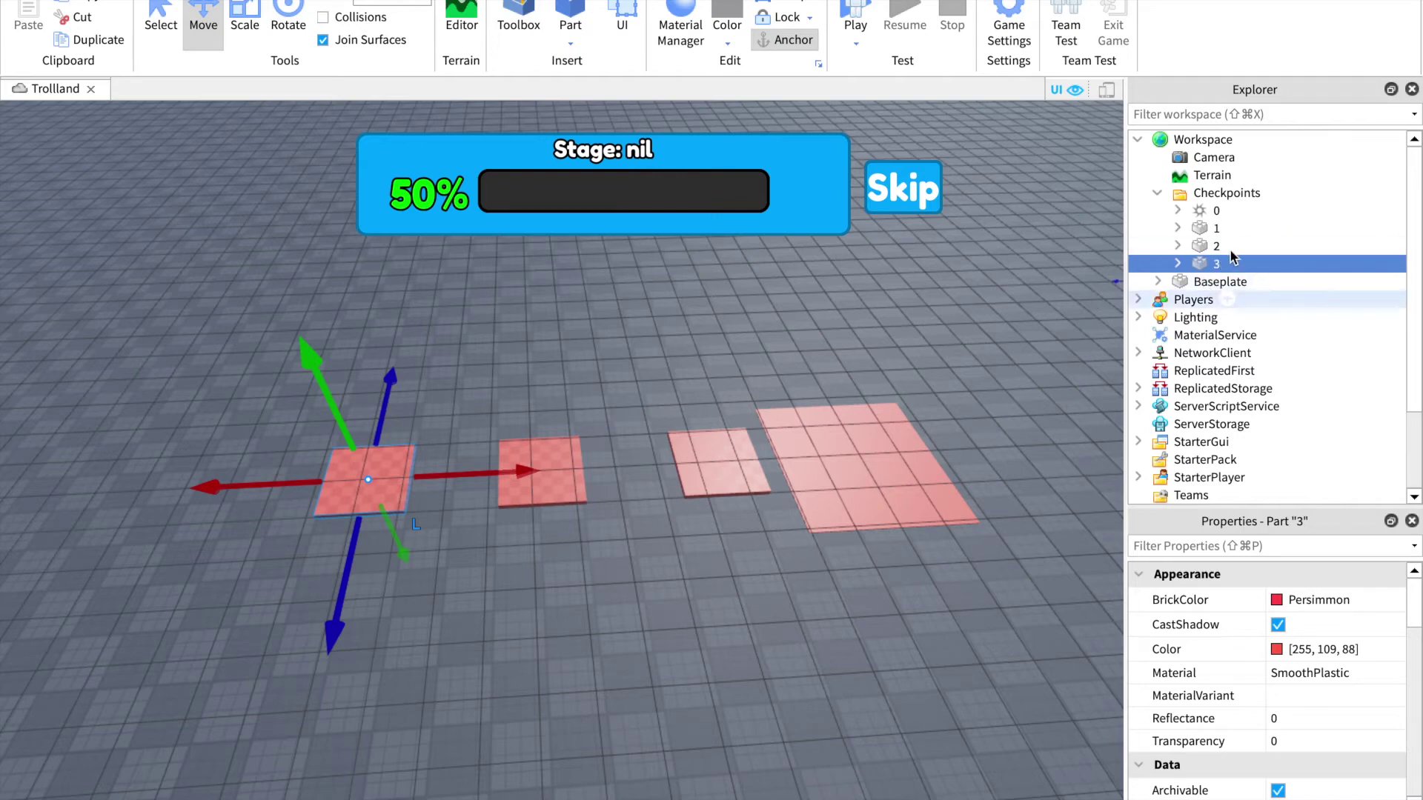
key(ctrl+d)
drag(474, 469, 419, 482)
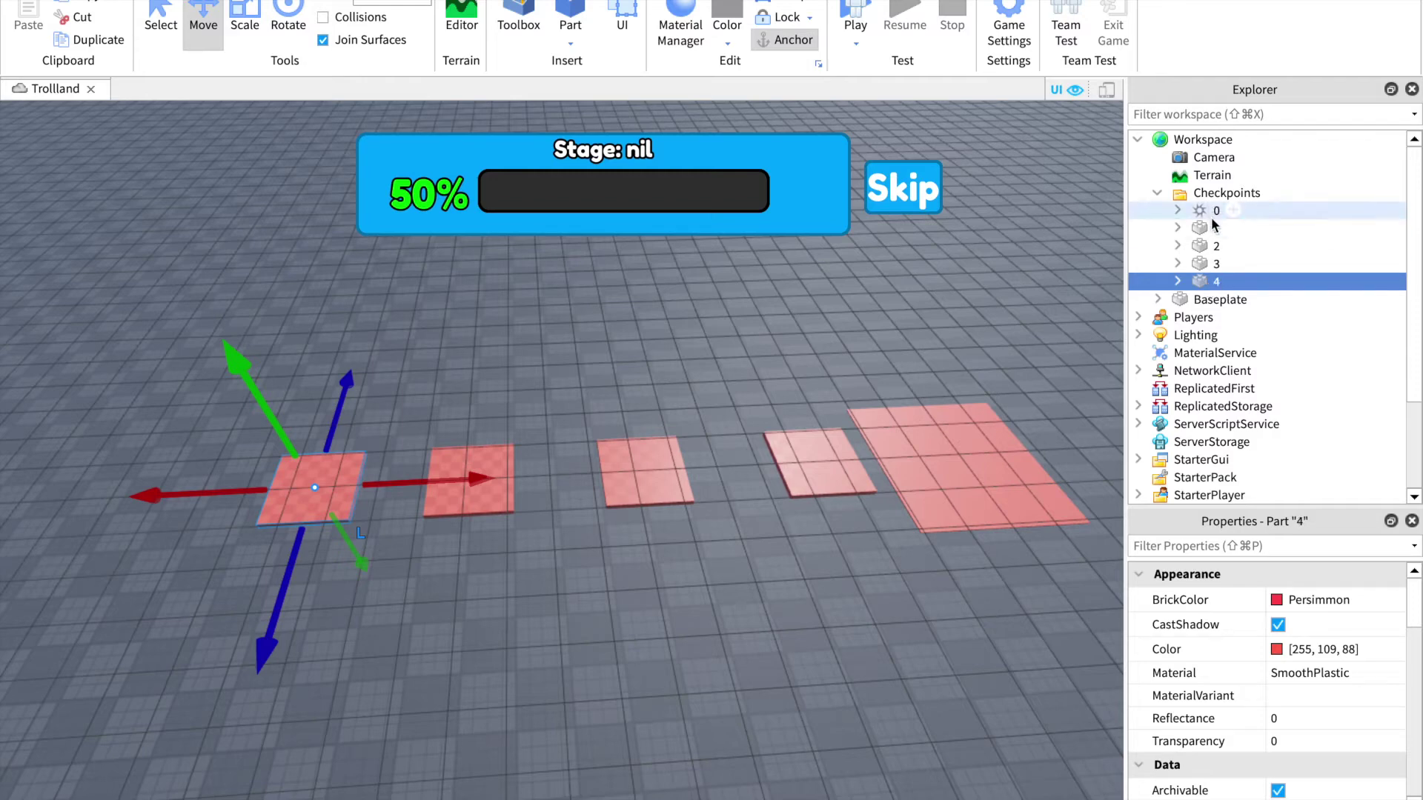
key(a)
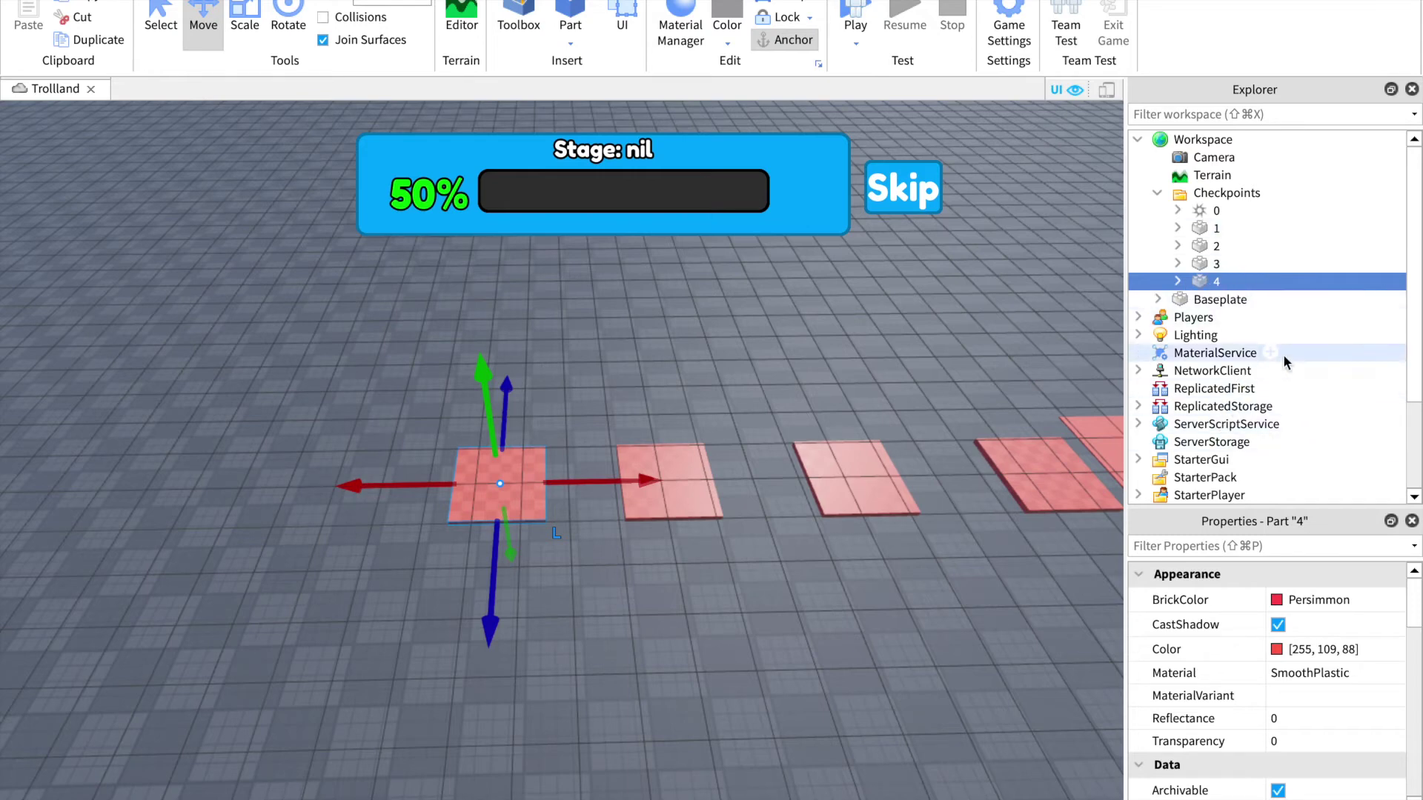
key(ctrl+d)
key(d)
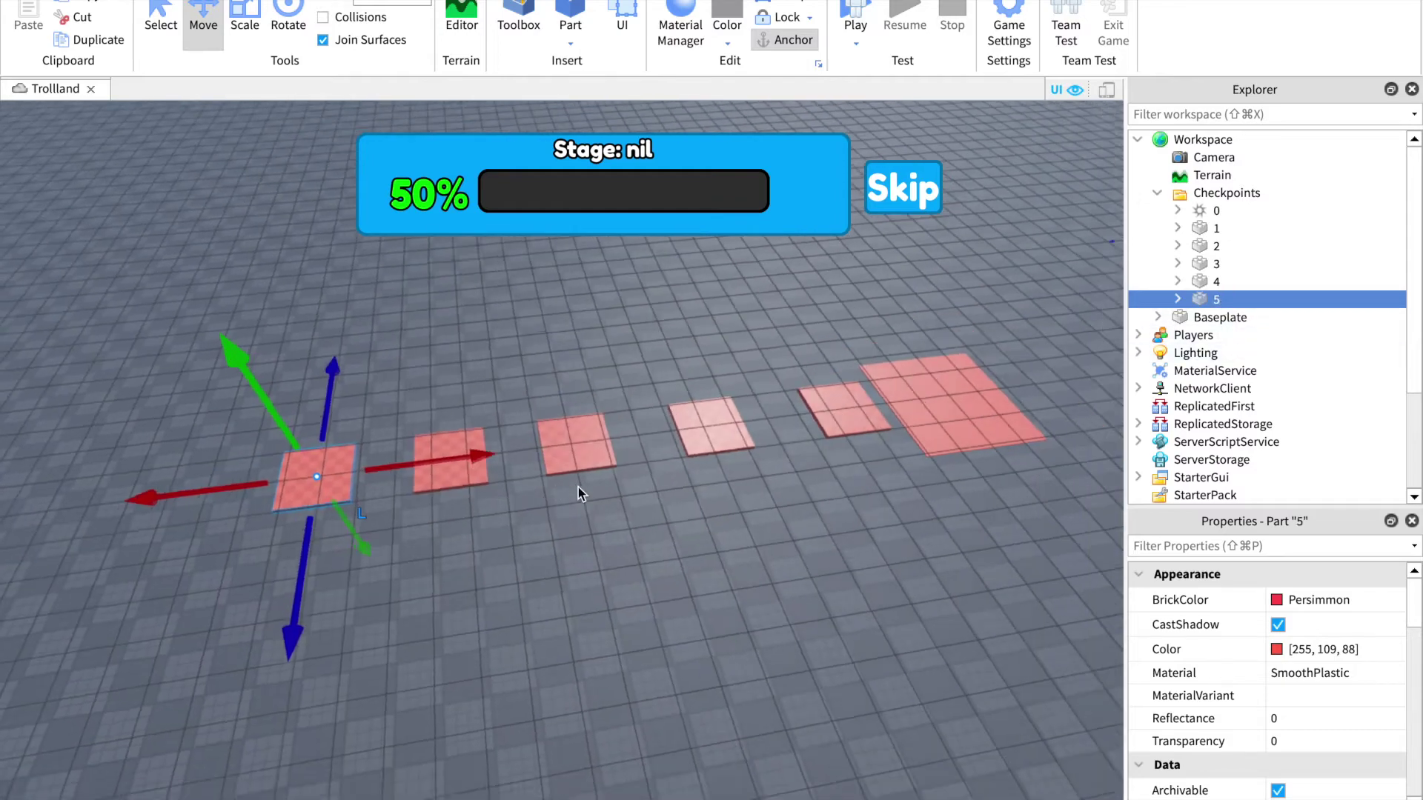
Step: Open the LocalScript under StarterGui > StageUI > MainFrame
scroll(1201, 334, down, 3)
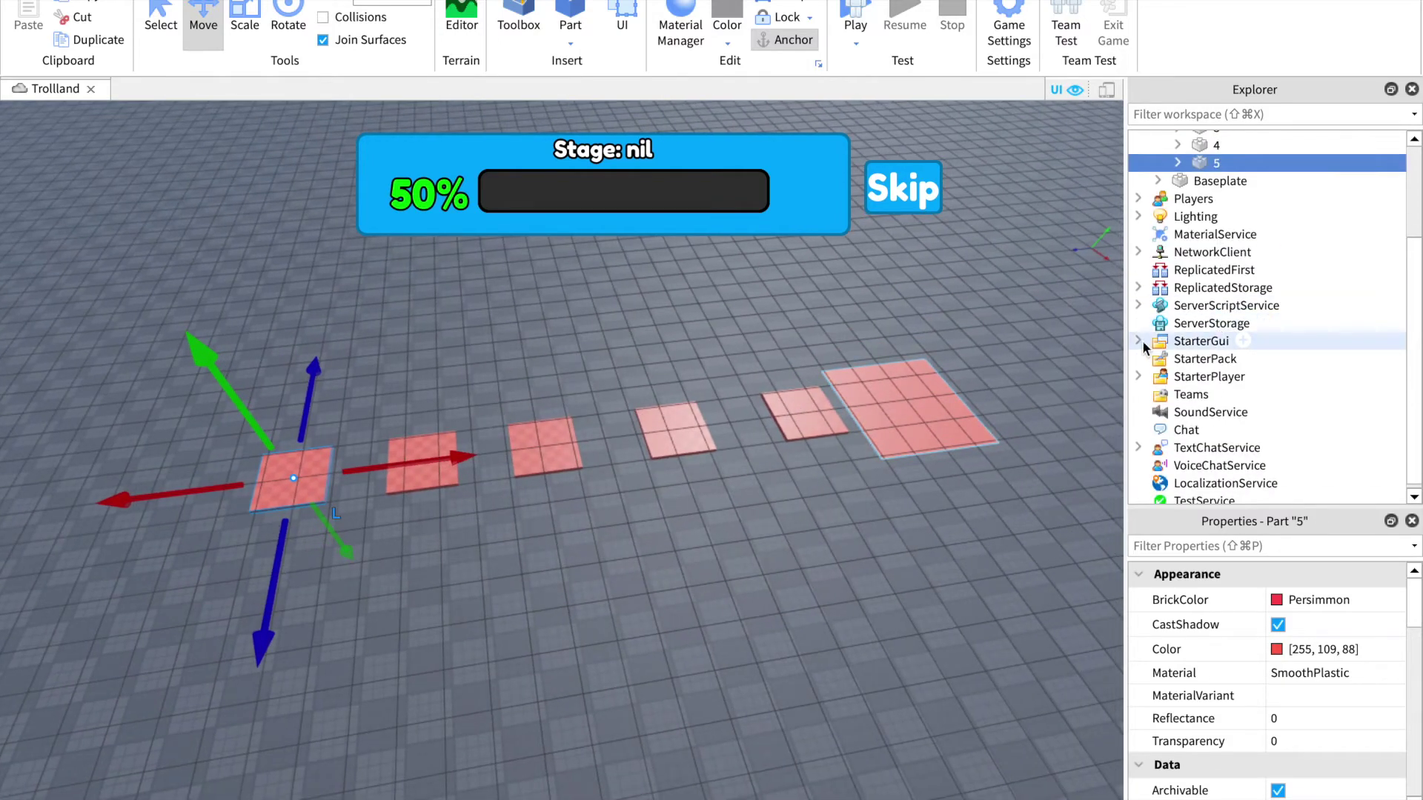
click(1141, 342)
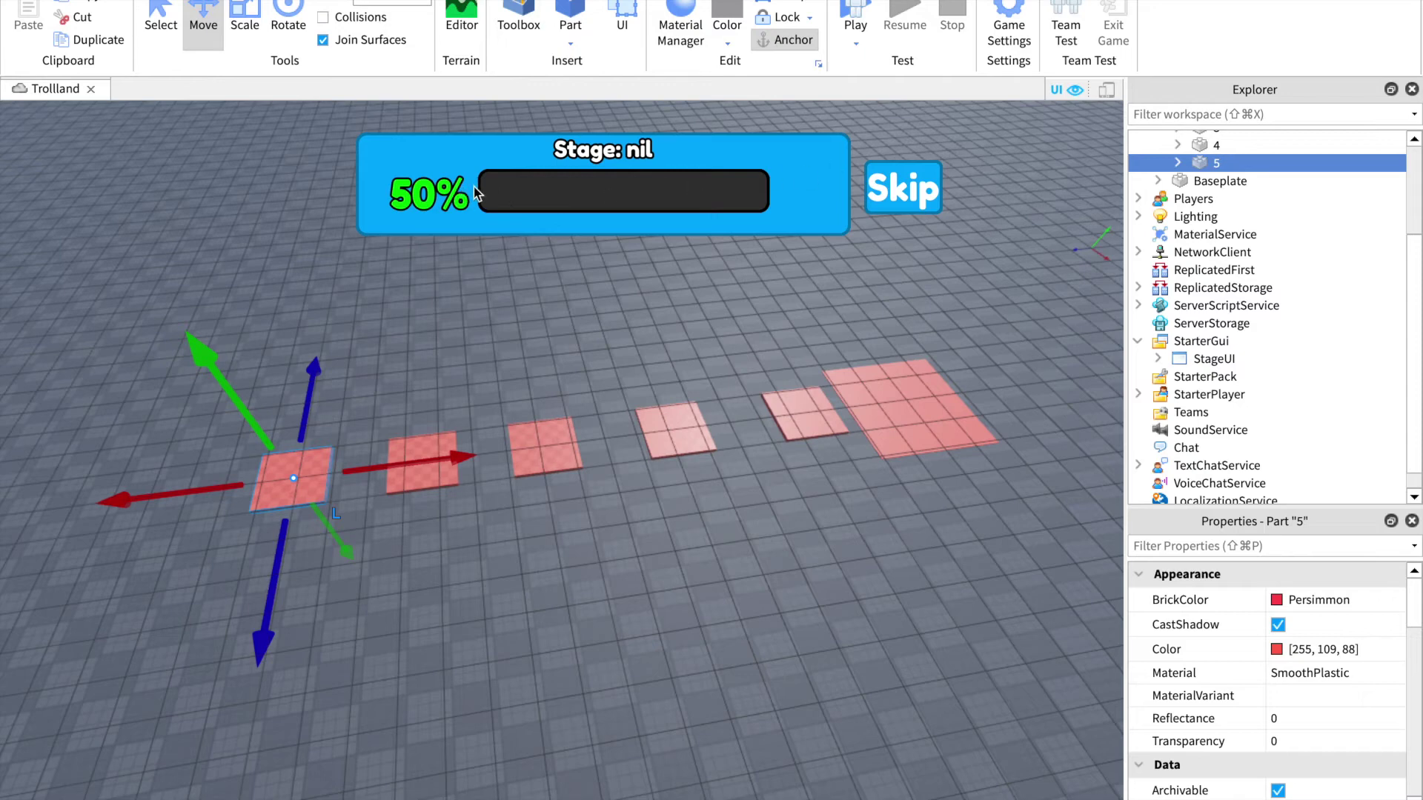
click(1159, 359)
scroll(1180, 356, down, 1)
click(1178, 345)
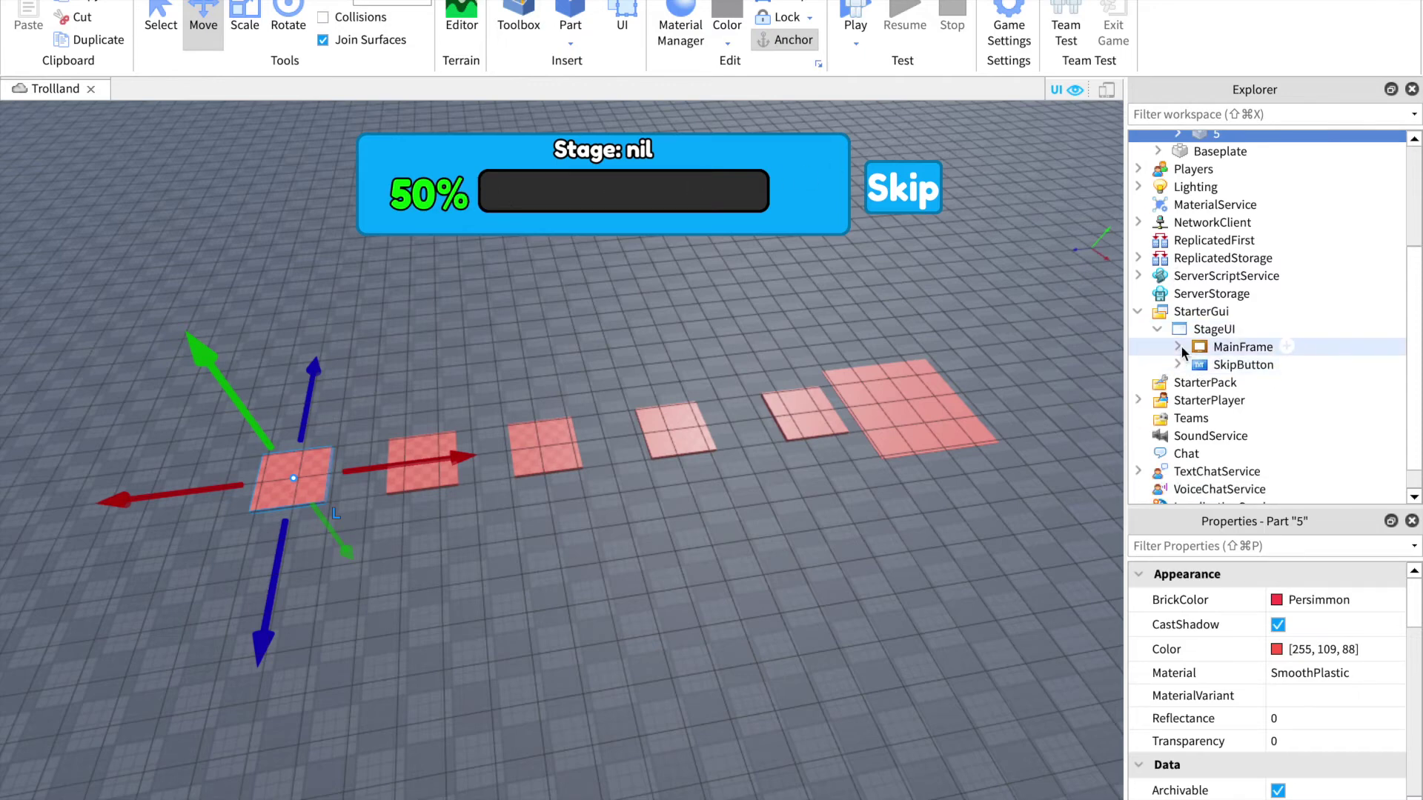
scroll(1178, 345, down, 1)
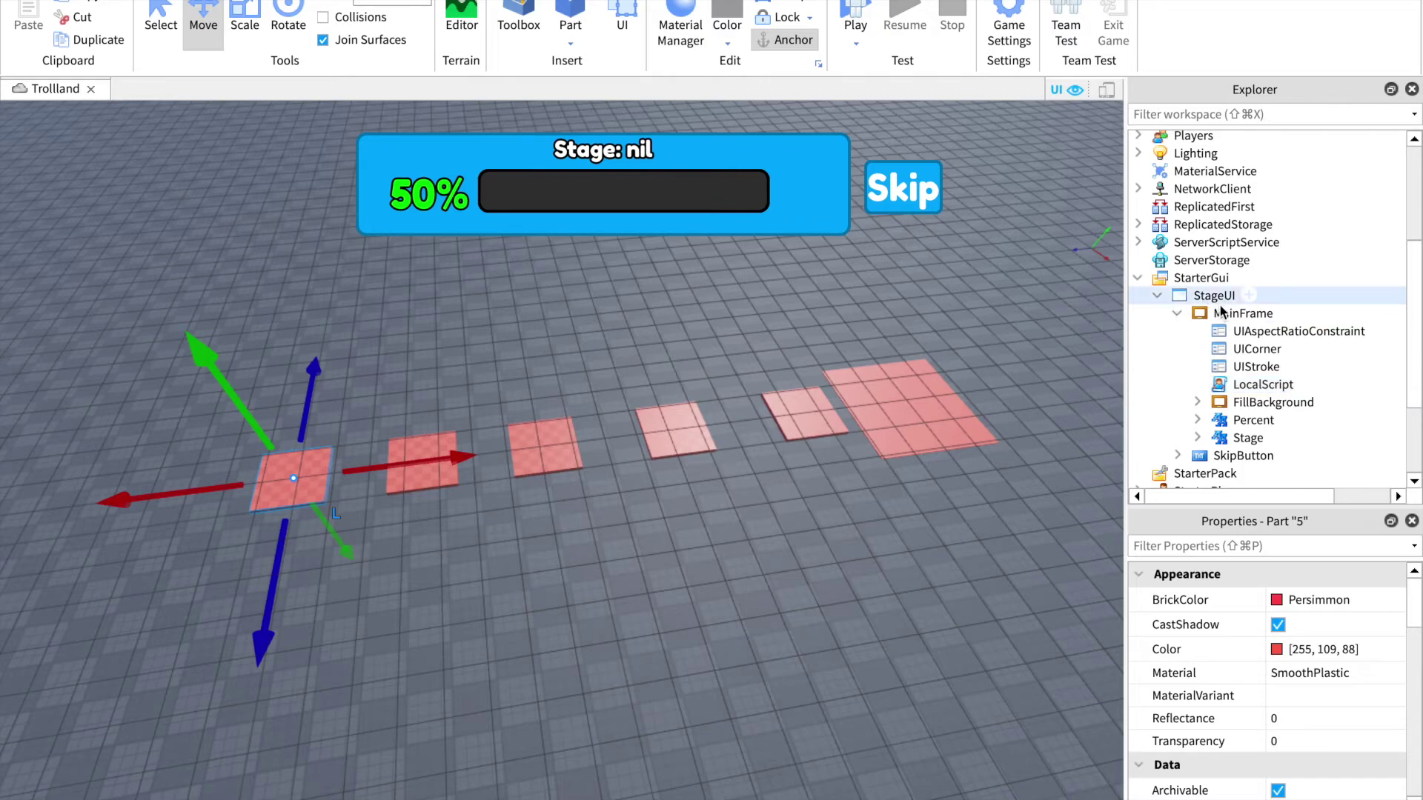
click(1244, 387)
double_click(1243, 387)
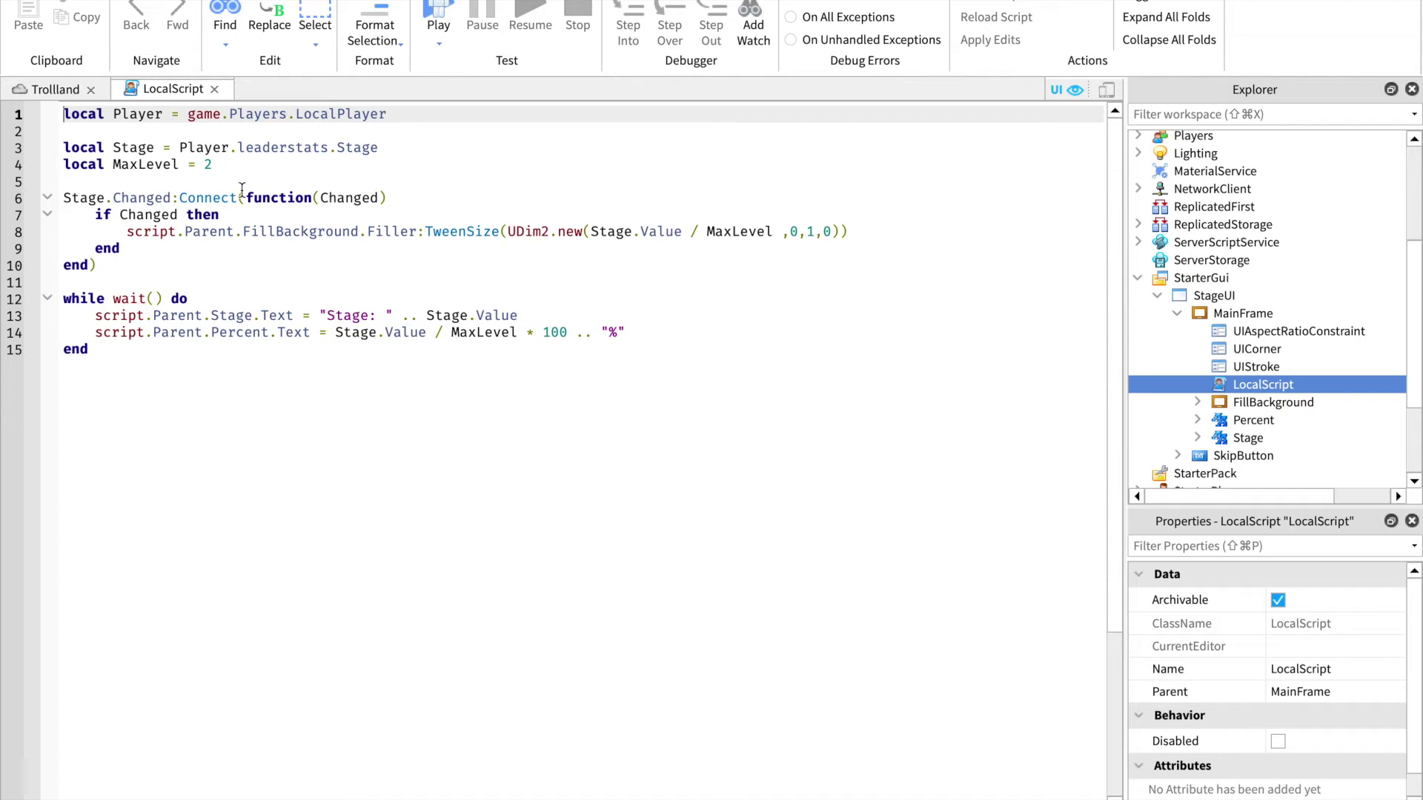
Step: Change MaxLevel from 2 to 5 and close the script
double_click(129, 165)
click(251, 162)
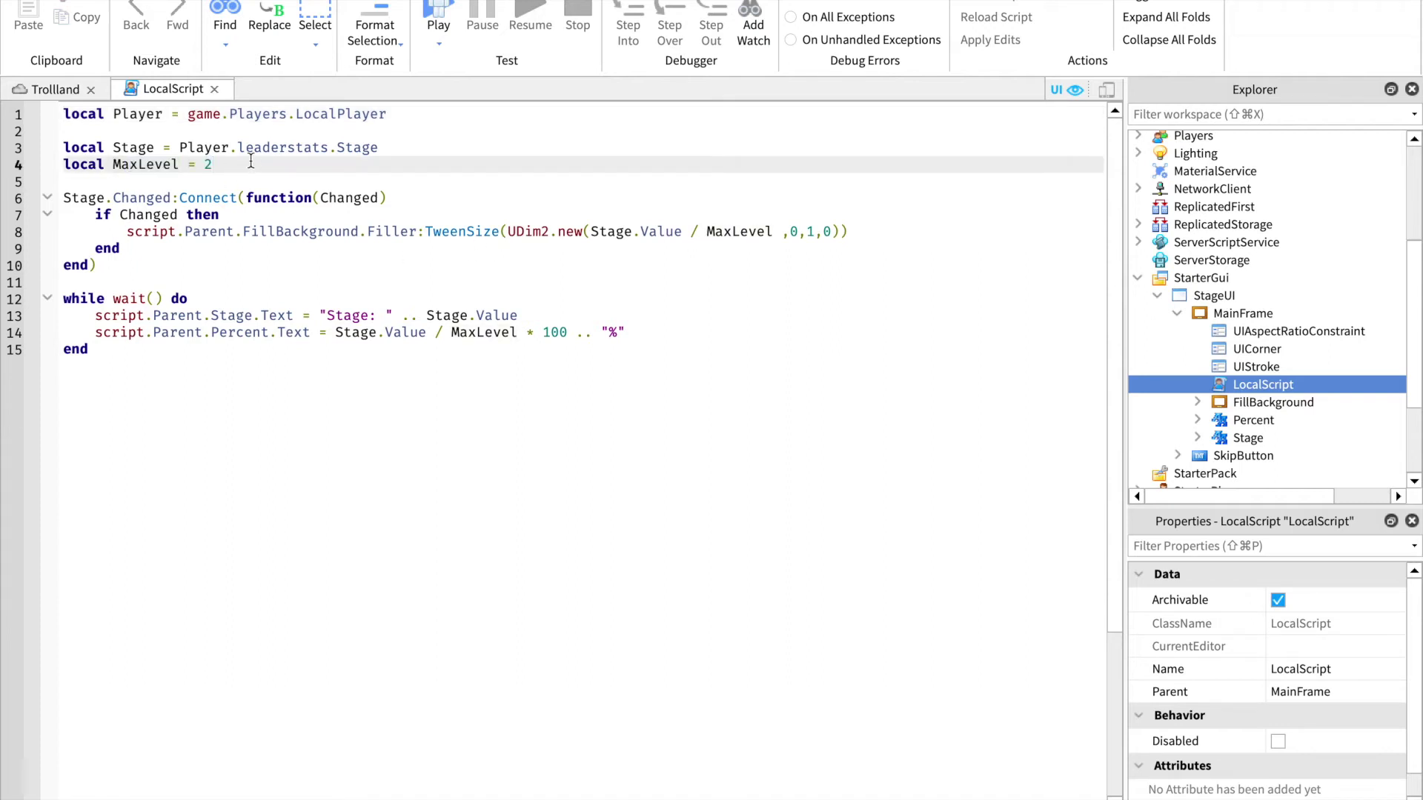
key(BackSpace)
text(5)
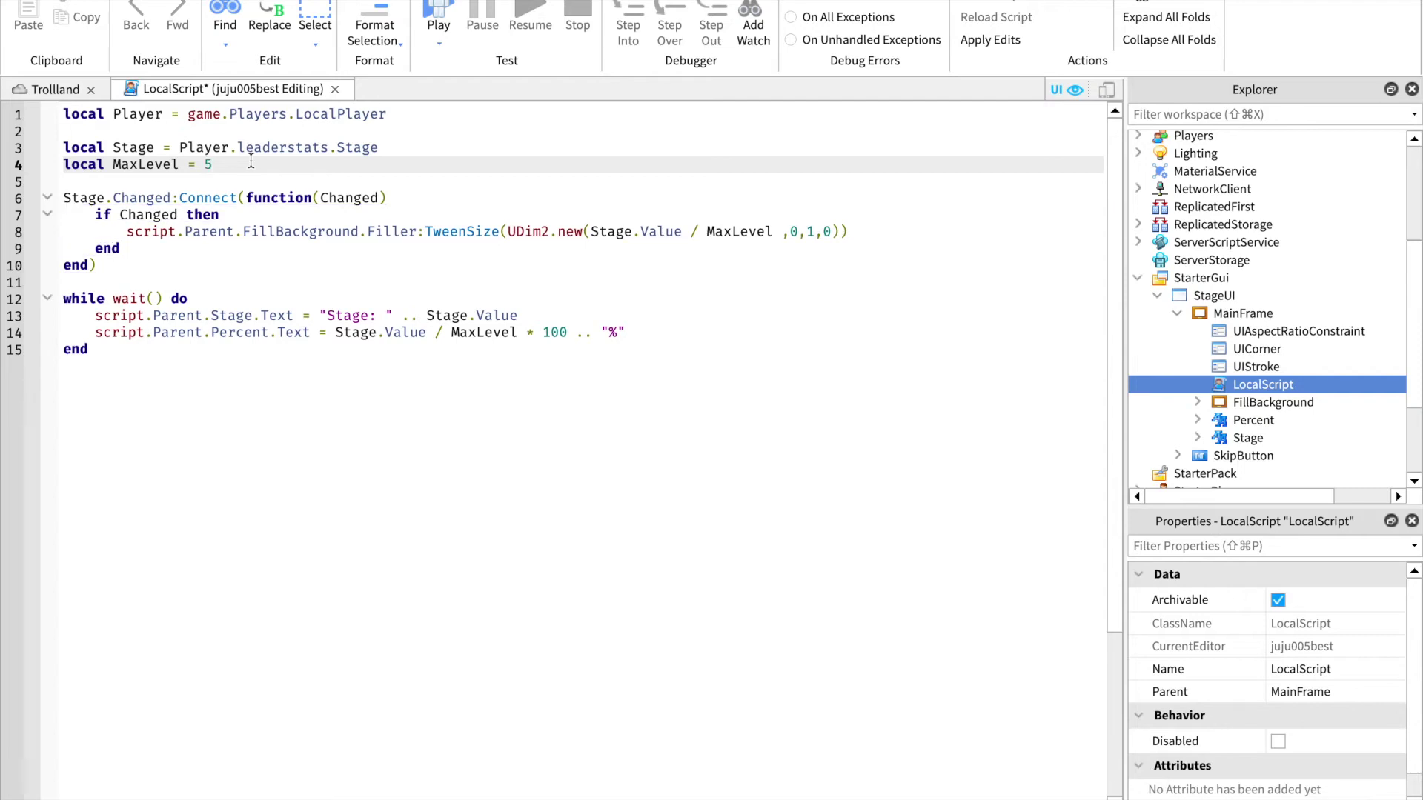
click(335, 89)
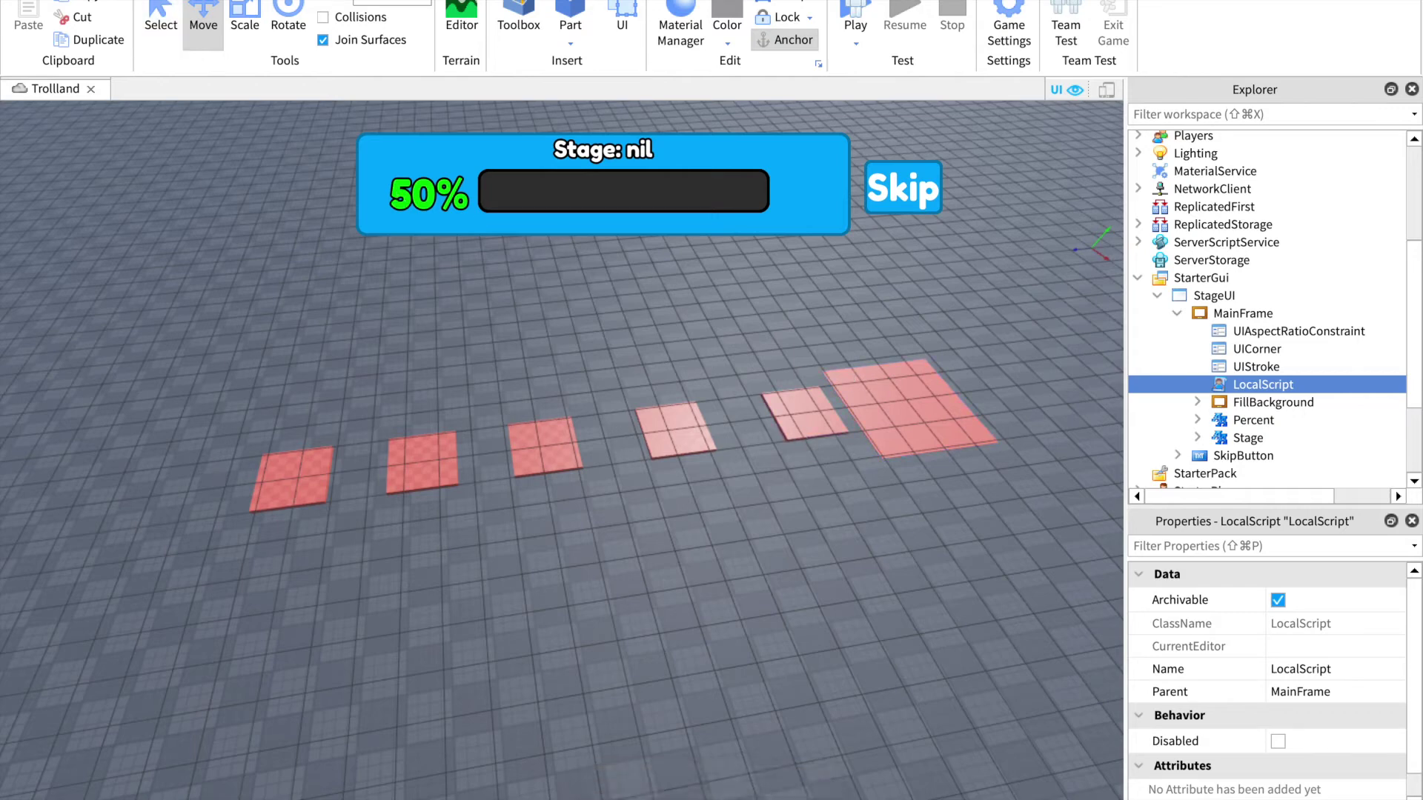
Step: Box-select all six checkpoint pads, then clear the selection
key(super+1)
right_drag(554, 319, 393, 317)
drag(184, 343, 845, 660)
click(820, 642)
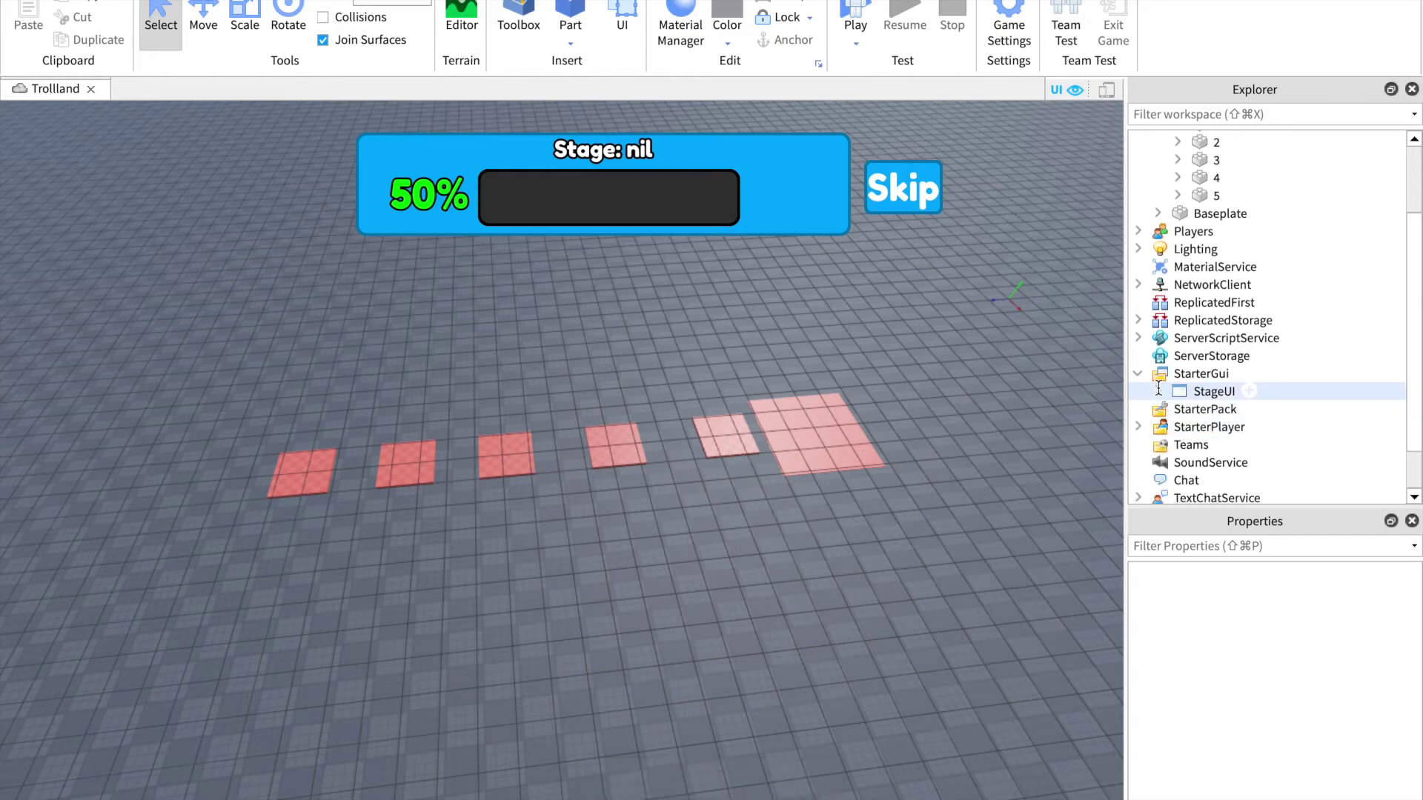
click(1157, 392)
Step: Open the Client LocalScript under StageUI > SkipButton
scroll(1159, 391, down, 1)
click(1175, 335)
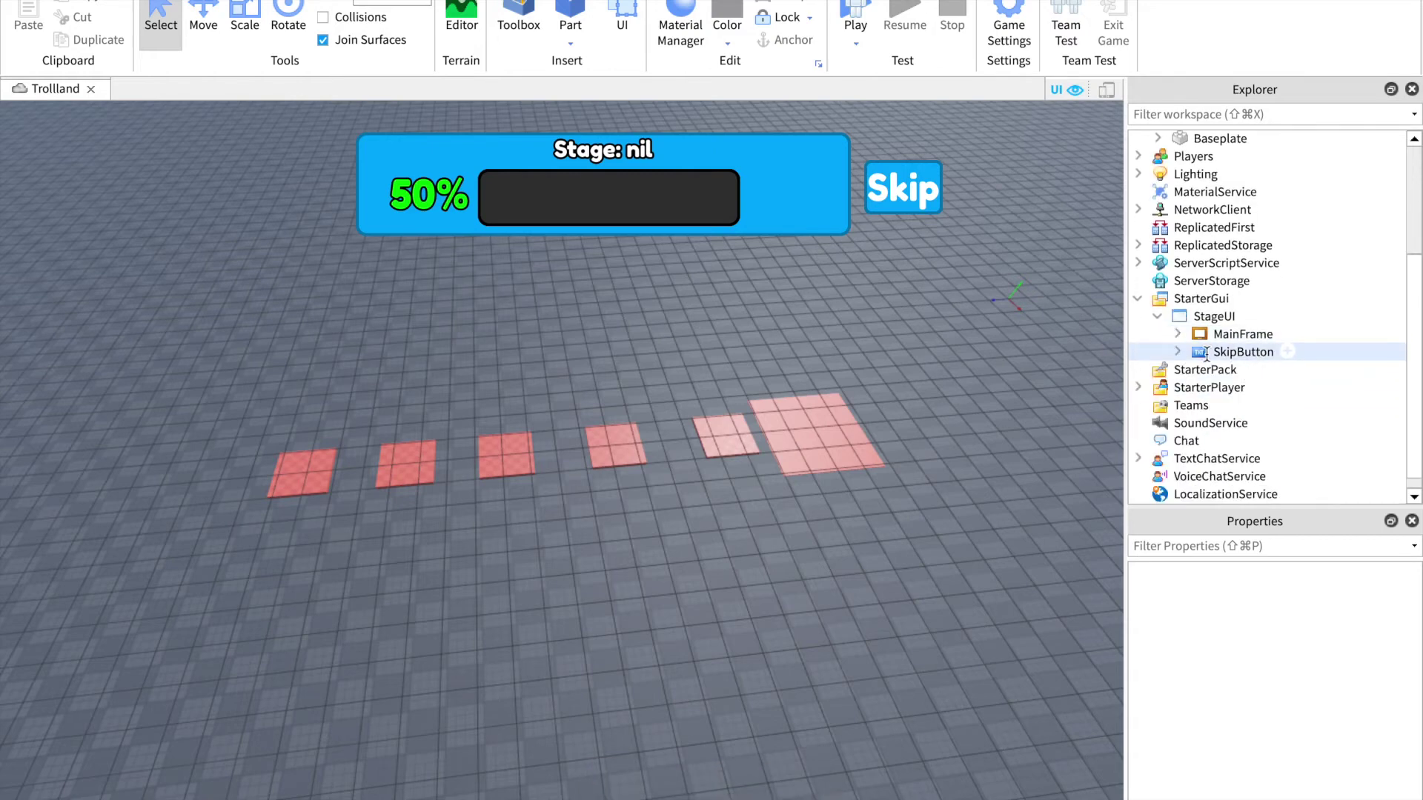
click(1185, 354)
click(1177, 352)
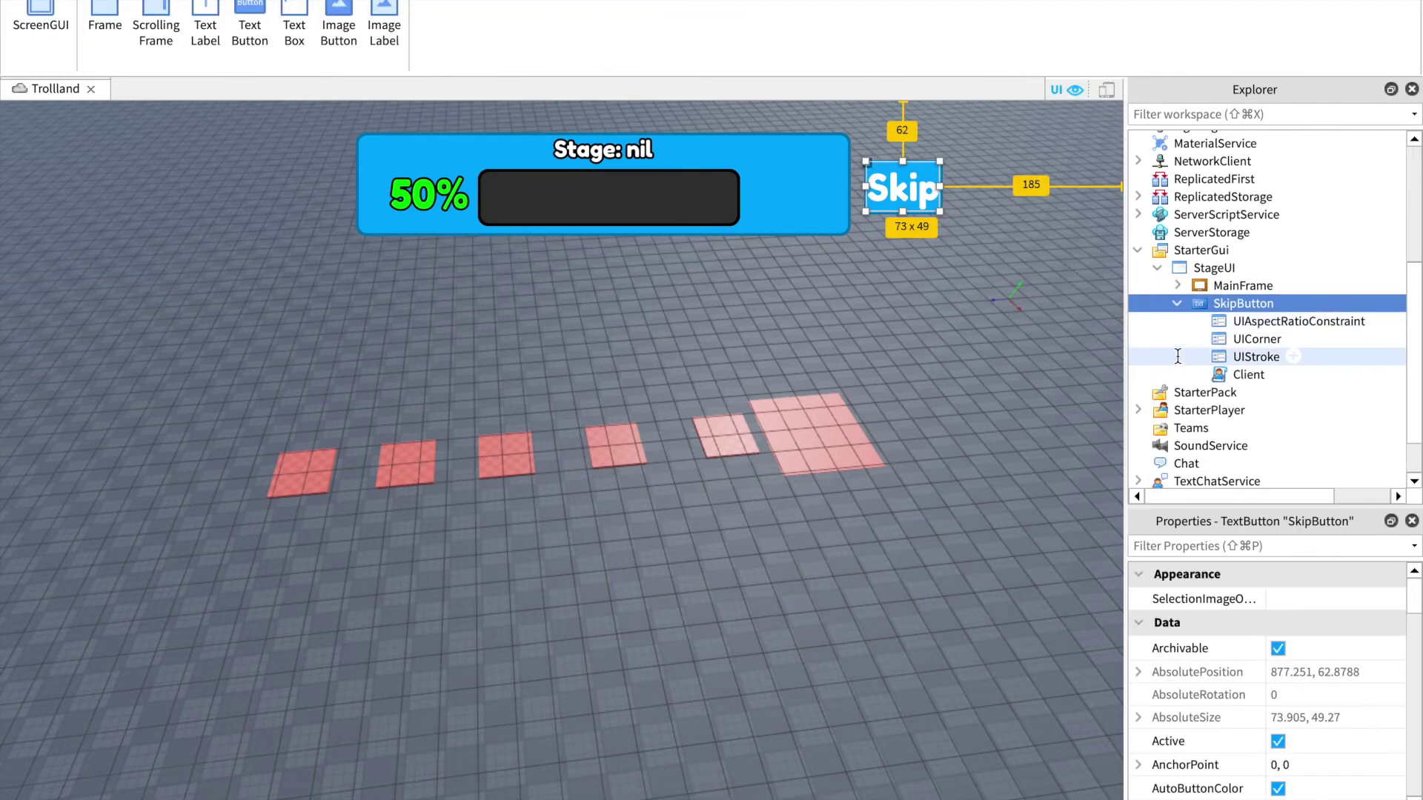
click(1212, 372)
double_click(1213, 372)
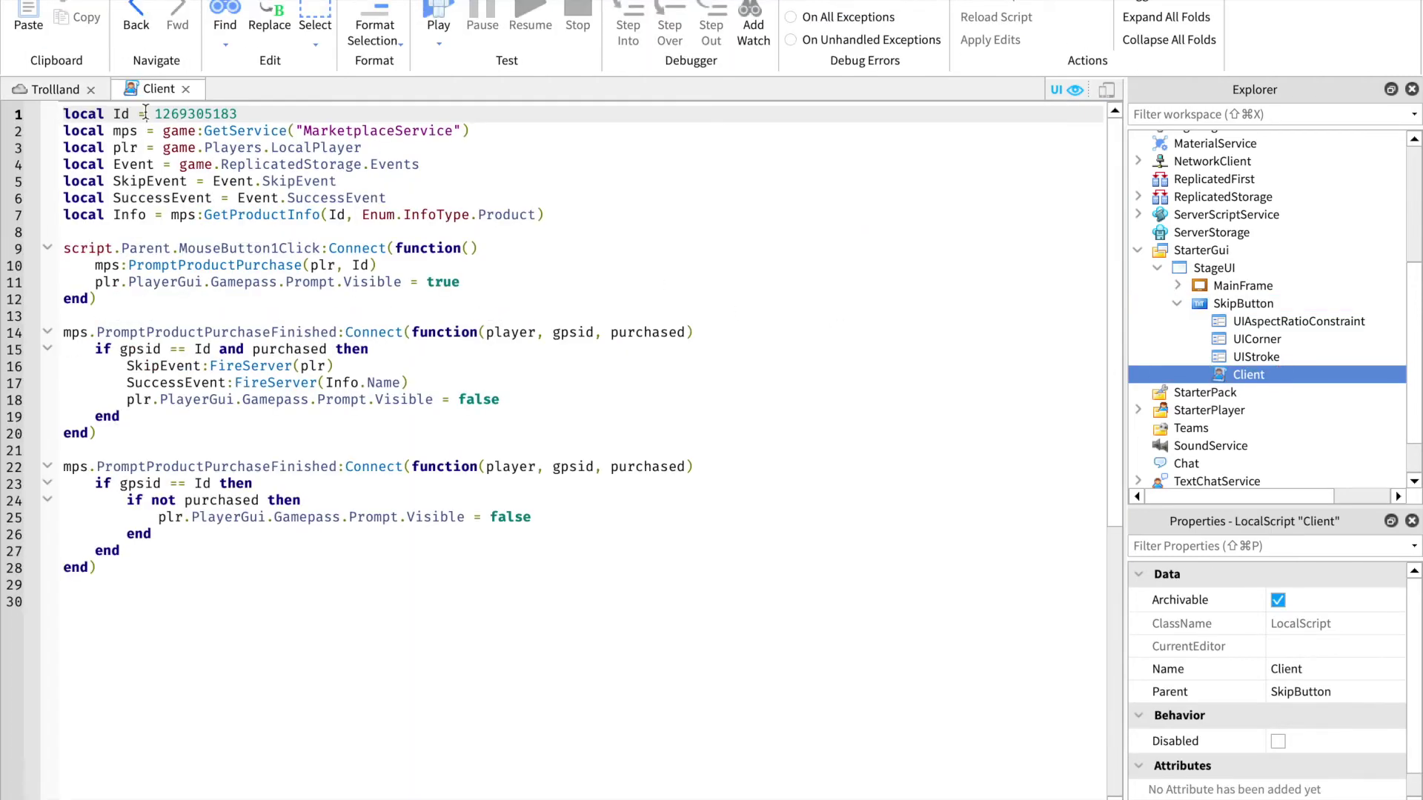
Step: Select the developer product Id on line 1, then open Game Settings
double_click(178, 113)
click(270, 114)
double_click(203, 114)
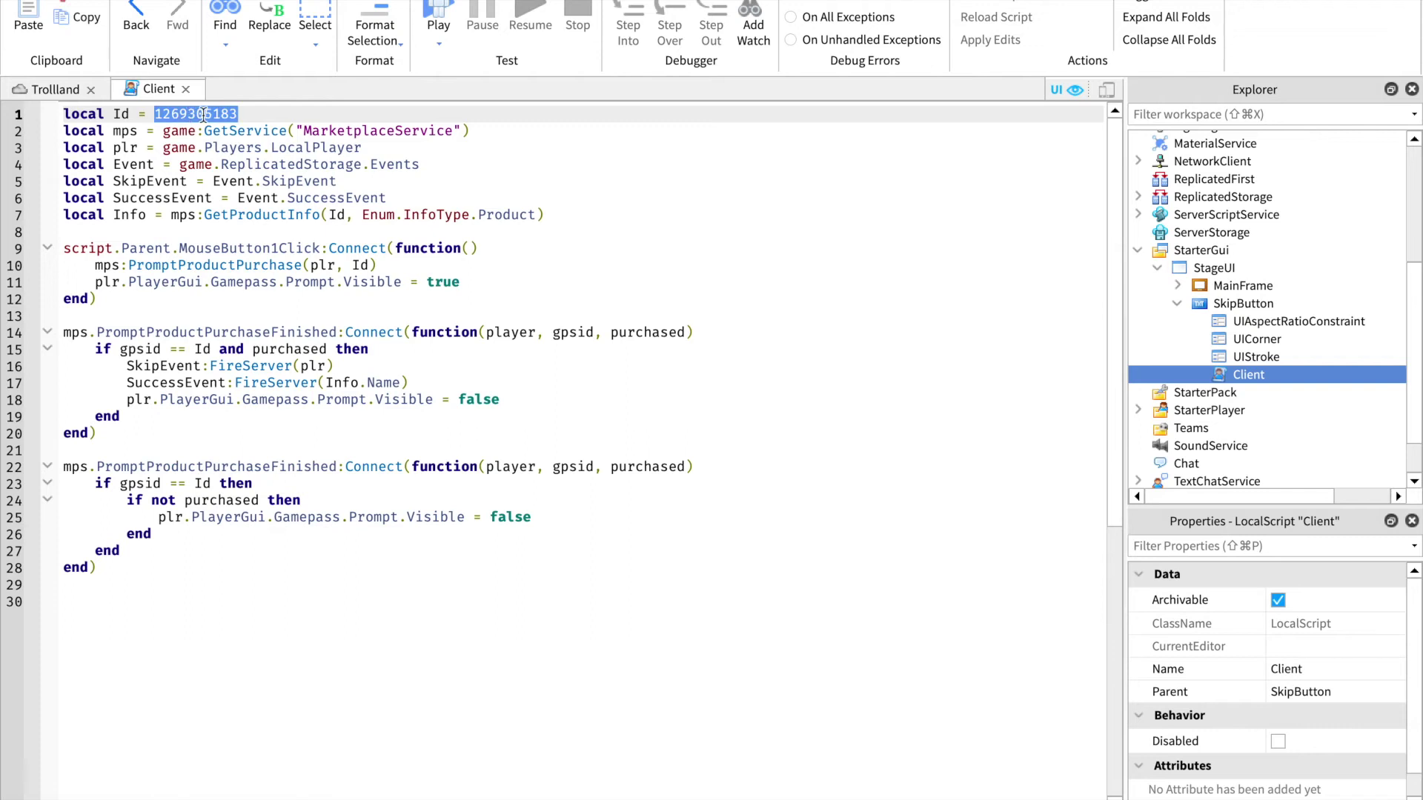
click(217, 170)
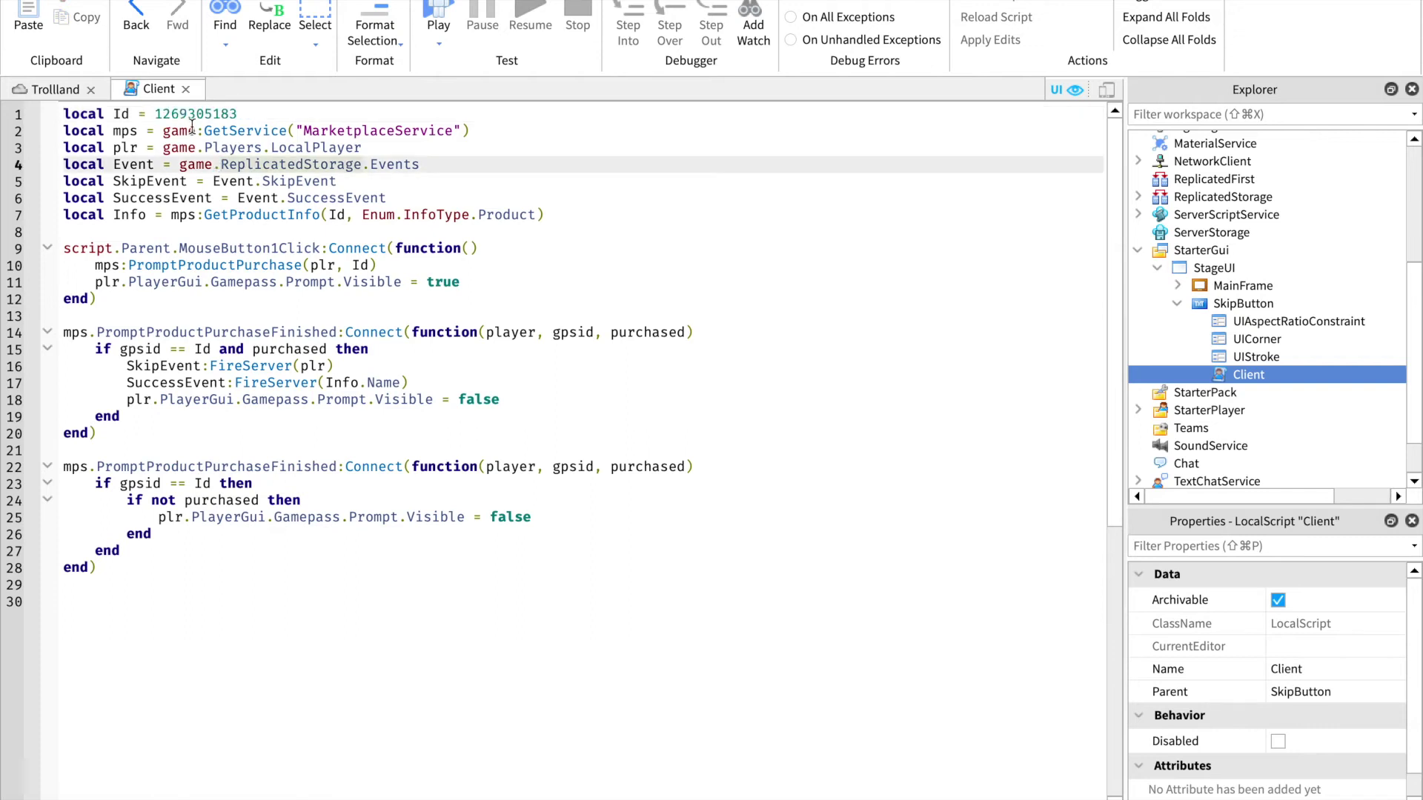
click(218, 2)
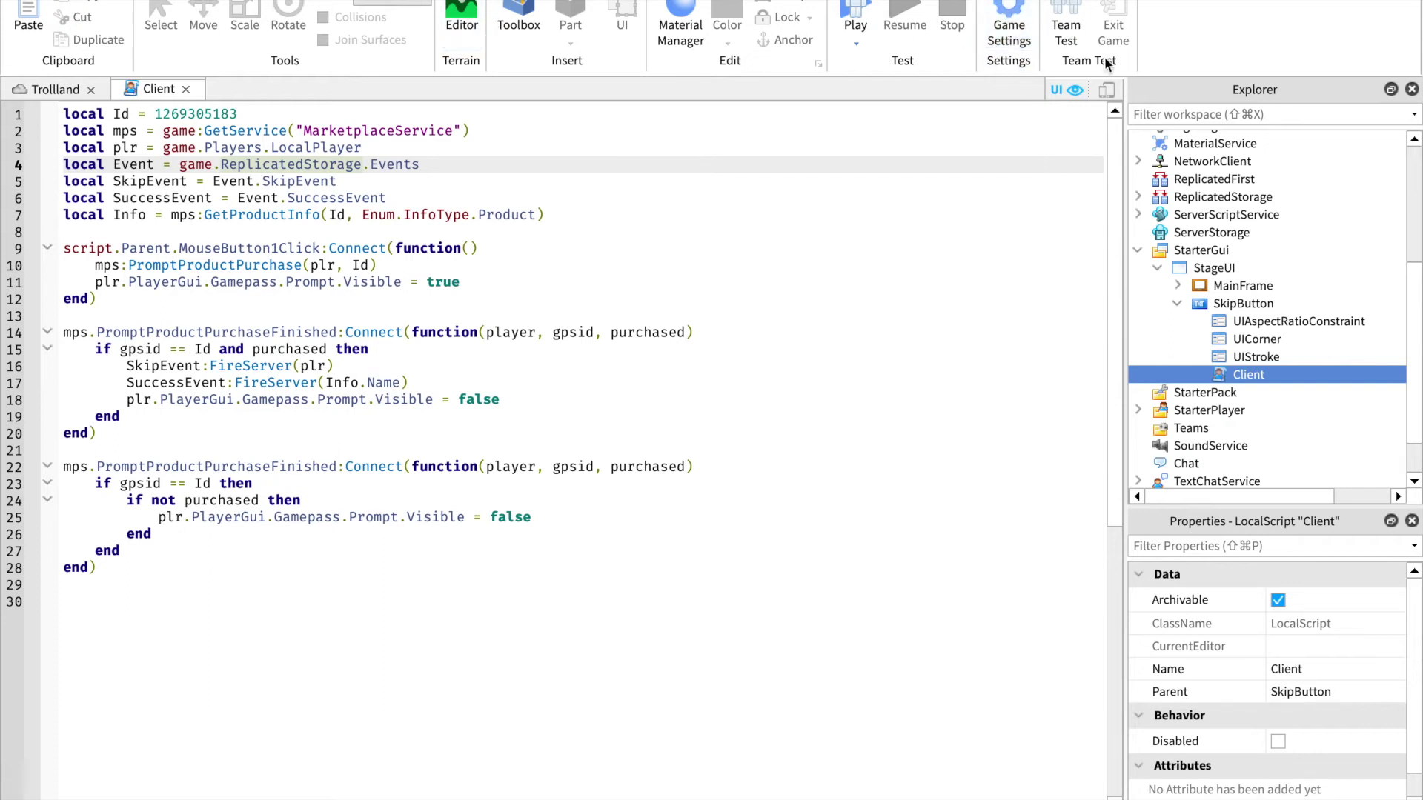
click(1009, 26)
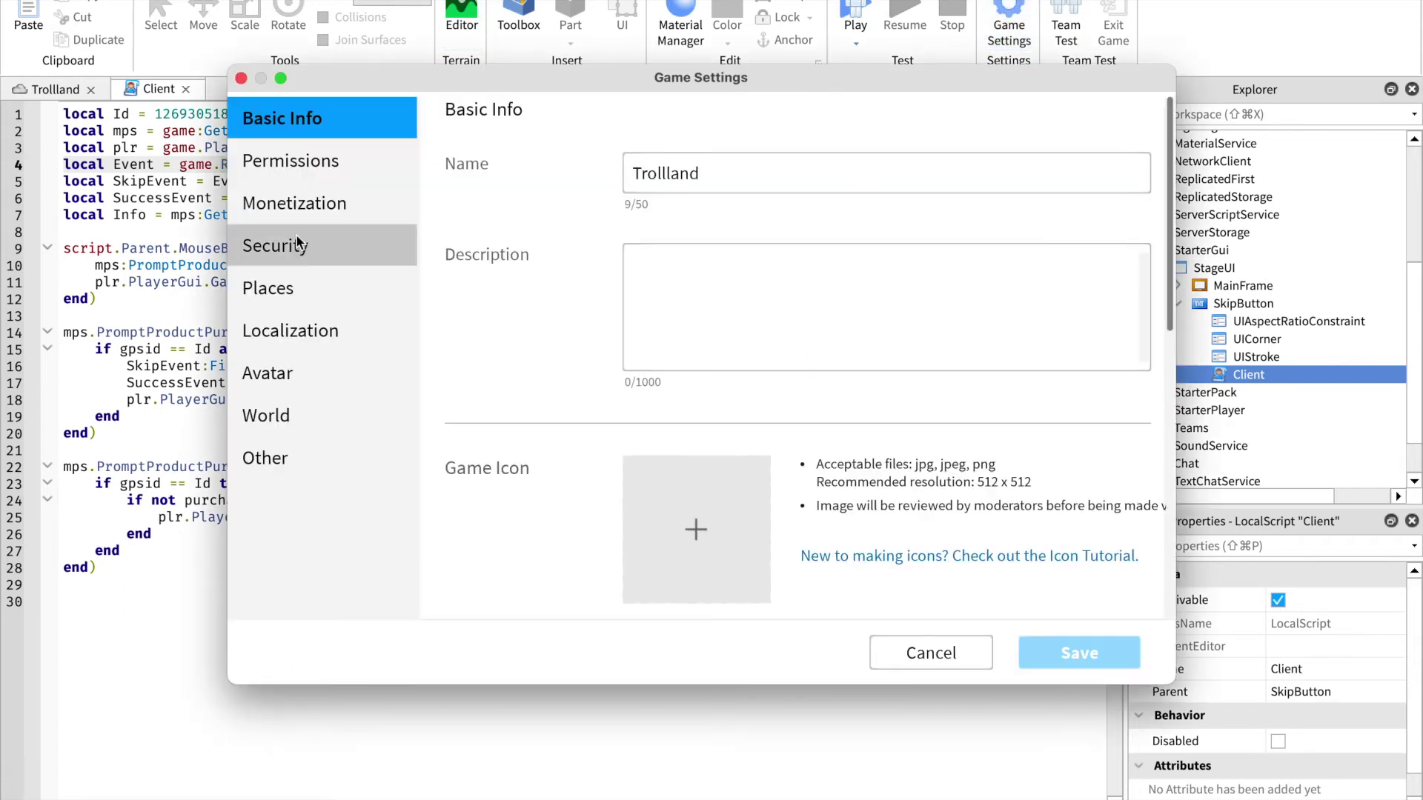
Step: Create a new developer product under Monetization and start editing it
click(303, 207)
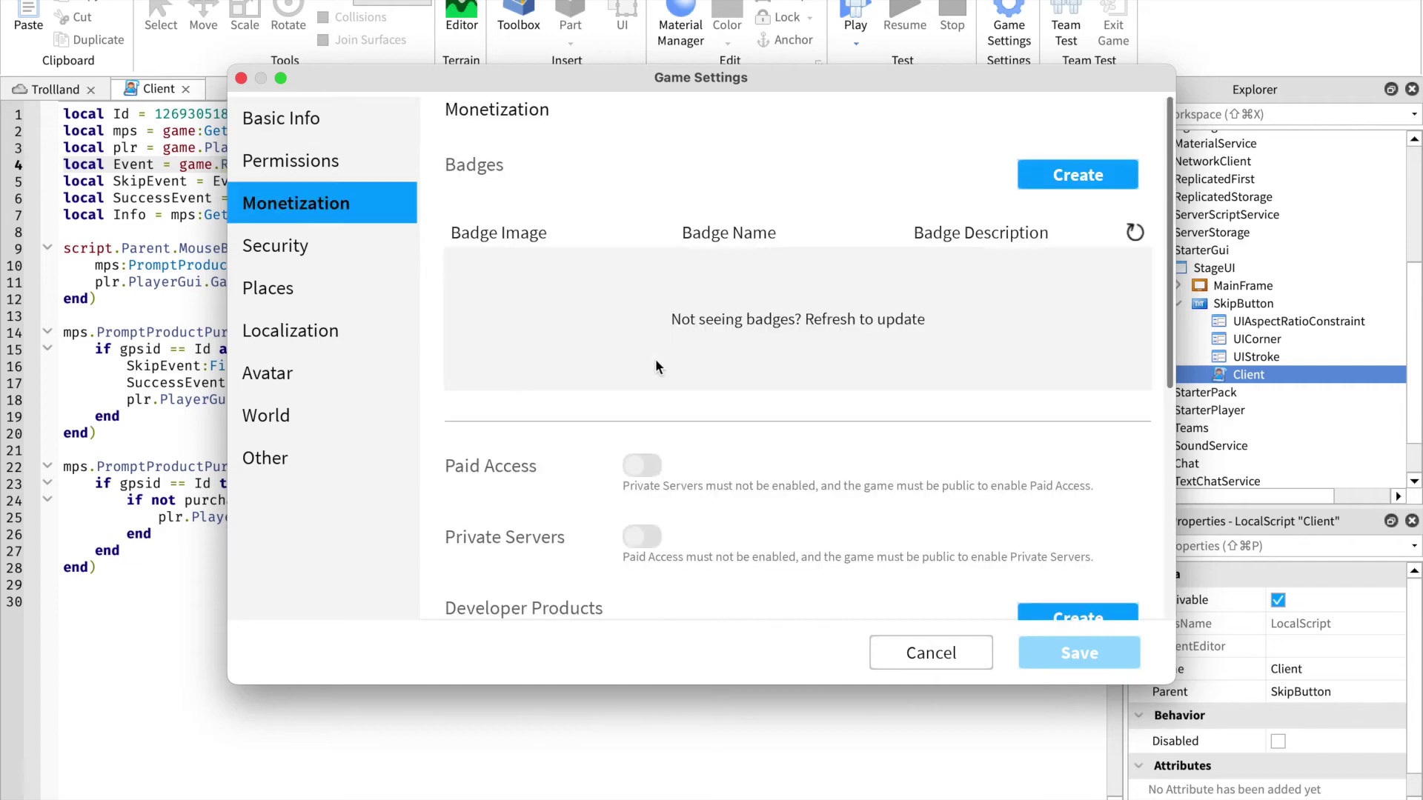
scroll(656, 361, down, 5)
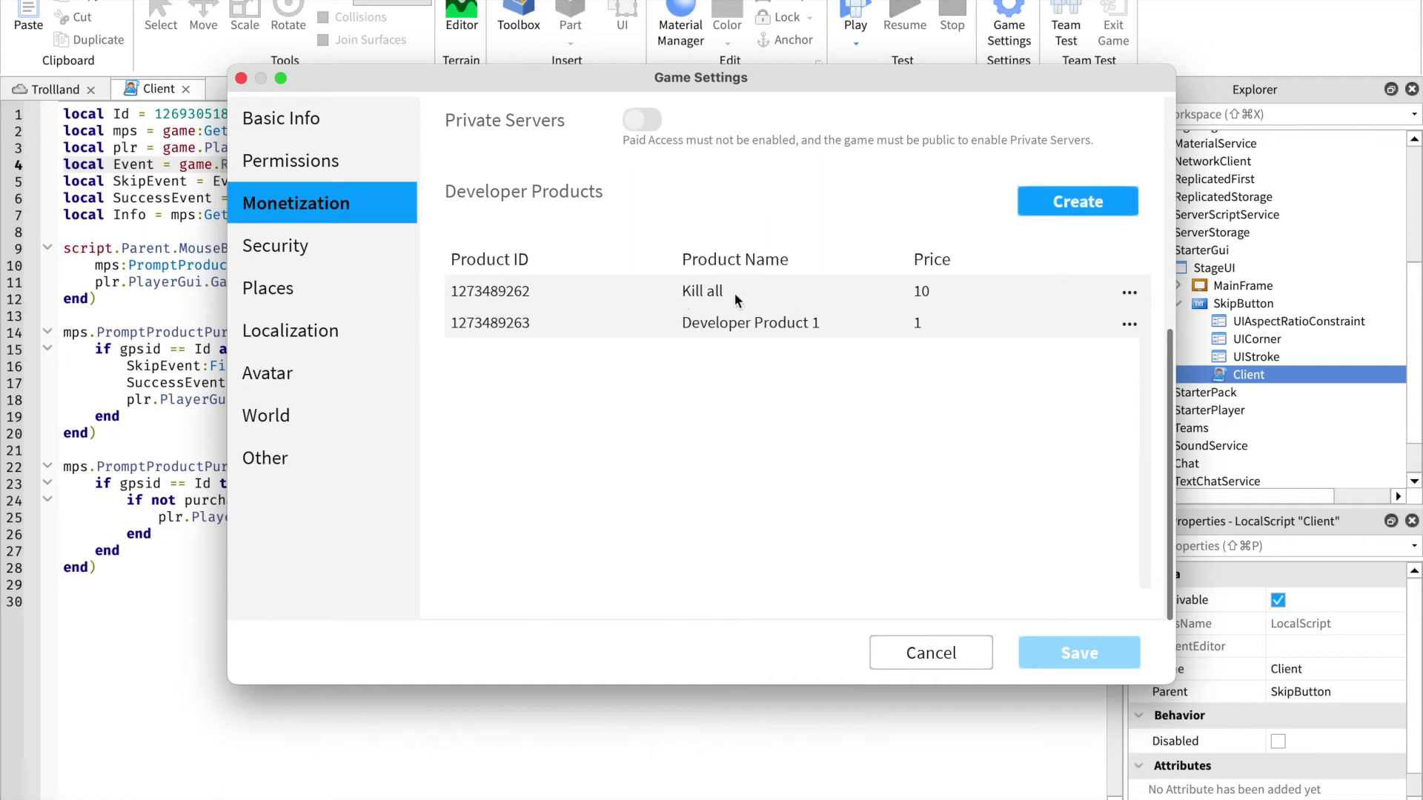
click(1067, 214)
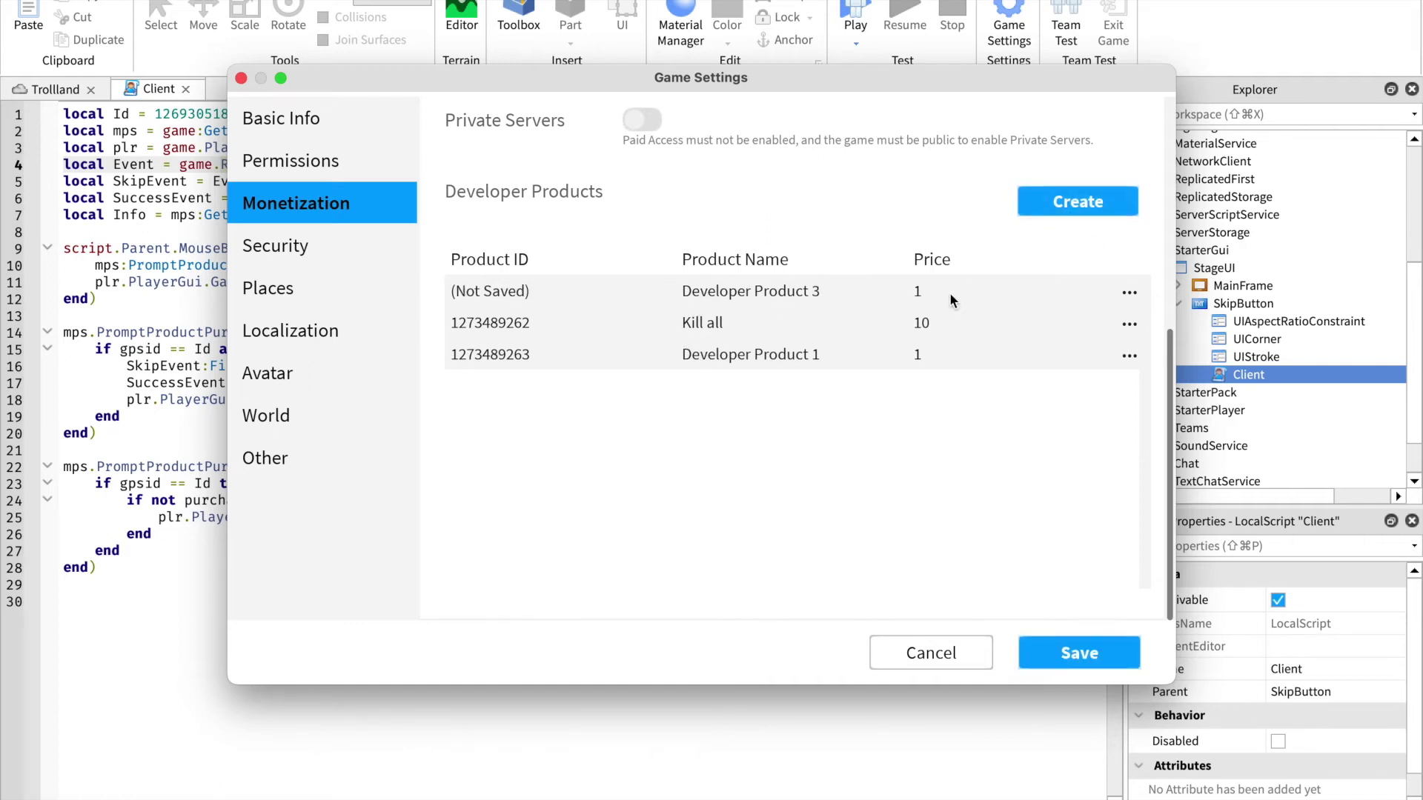
click(1131, 296)
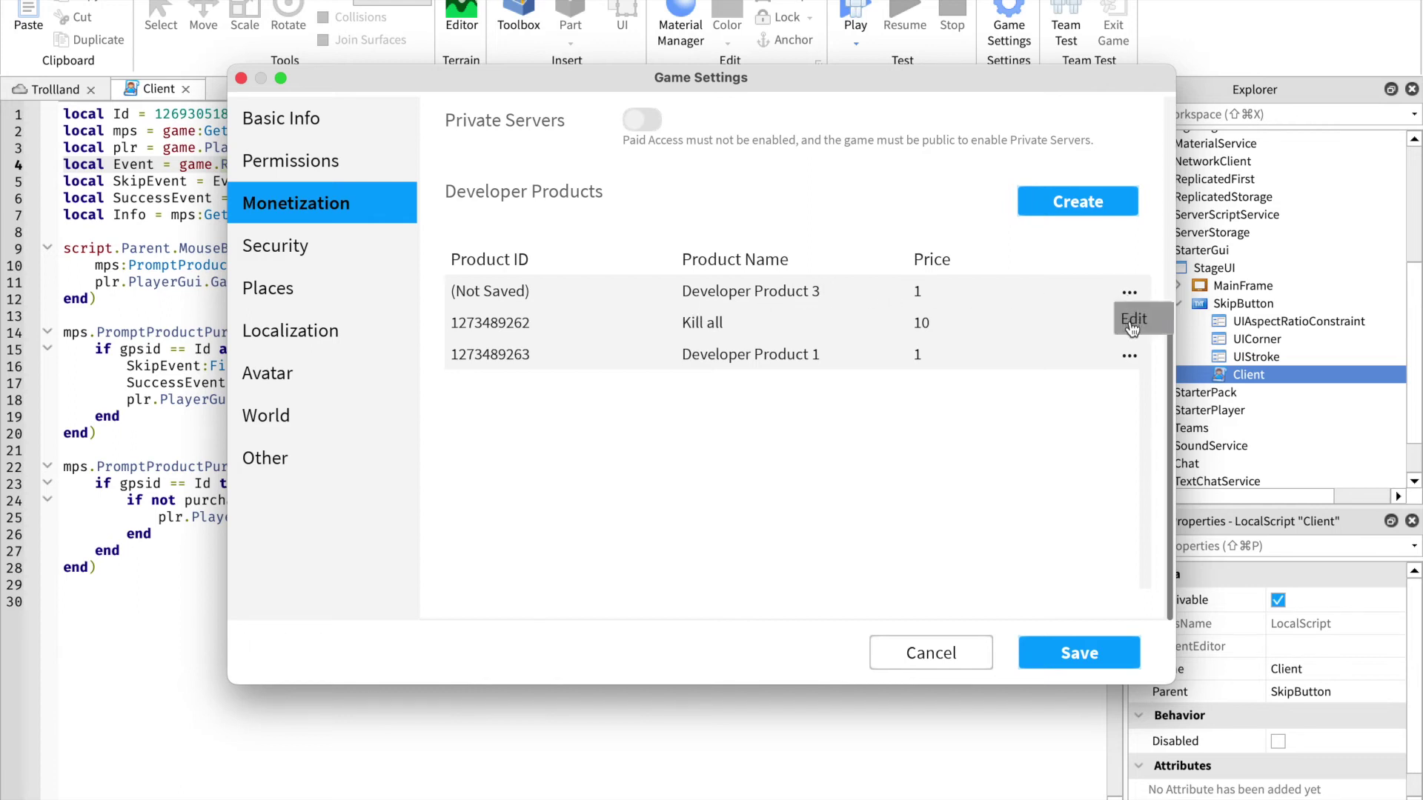
click(1132, 320)
Step: Rename the product to Skip, set its price to 10, and save it
drag(791, 214, 538, 218)
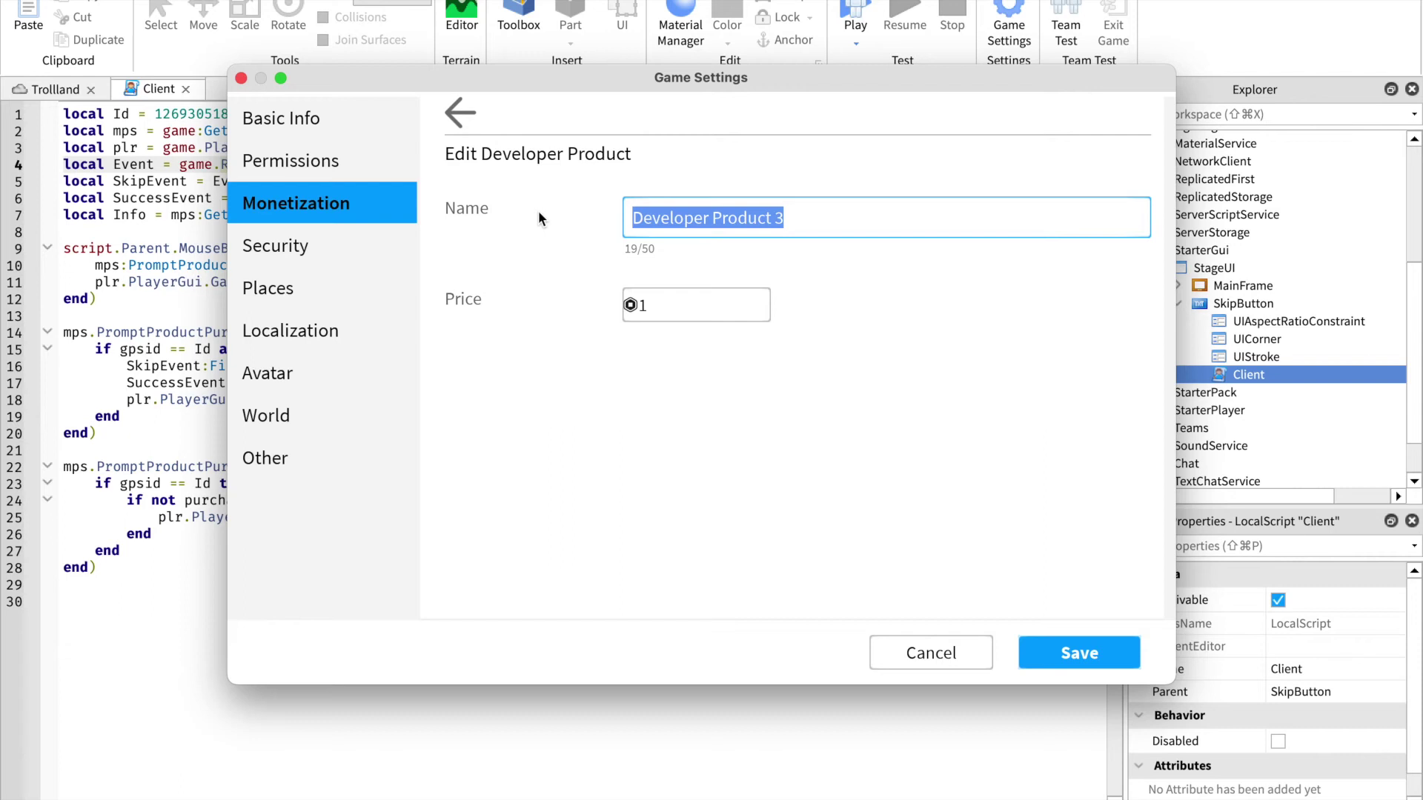
text(Skip)
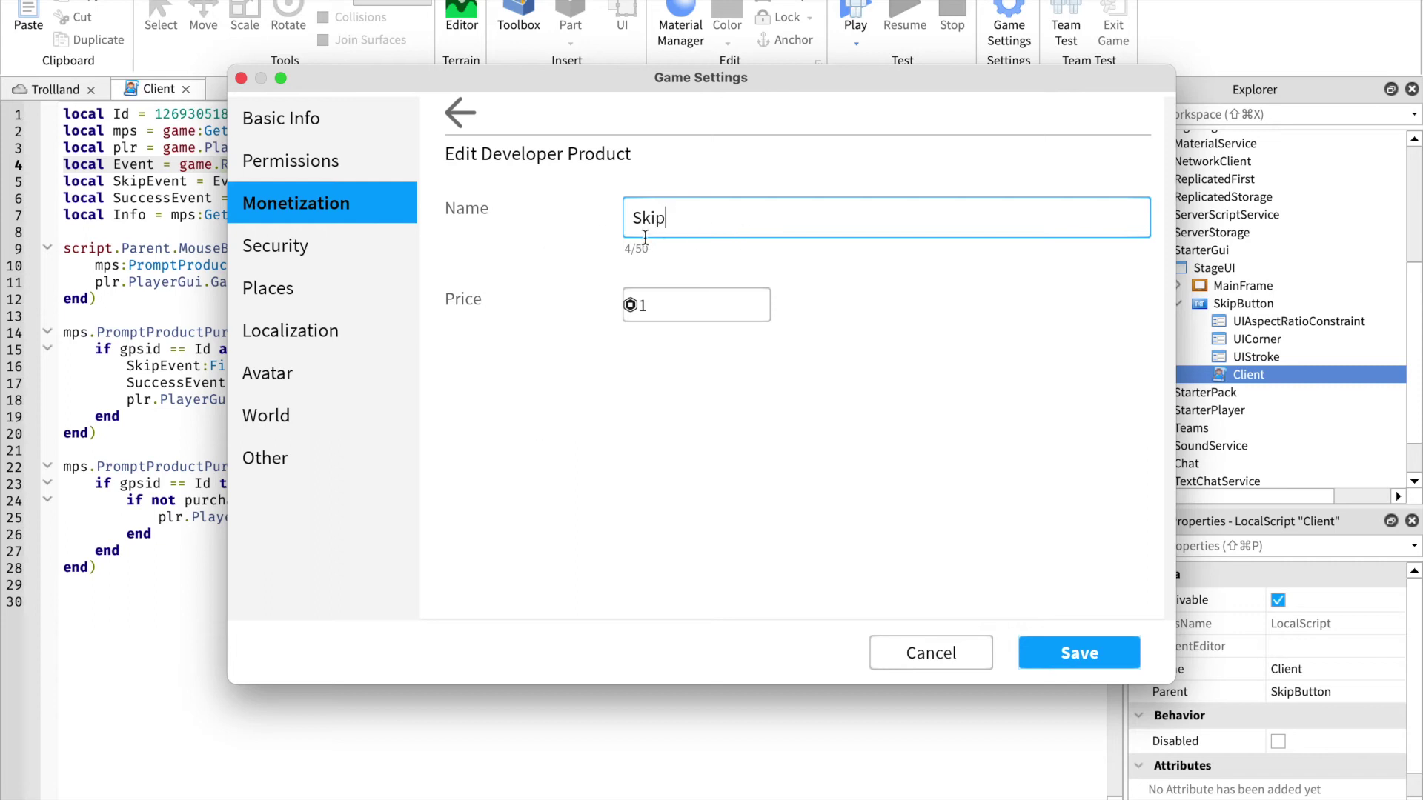
click(667, 298)
key(BackSpace)
text(10)
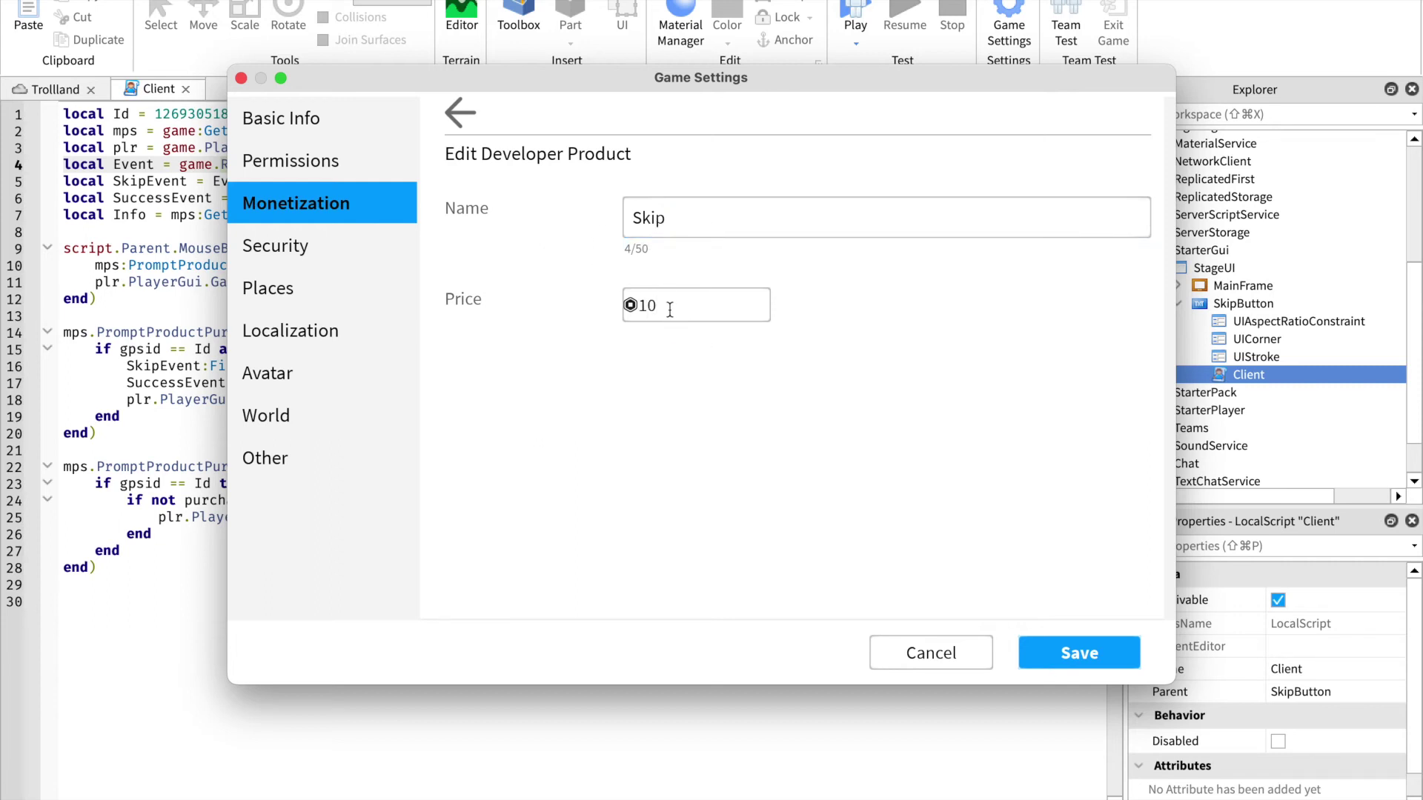
click(1082, 655)
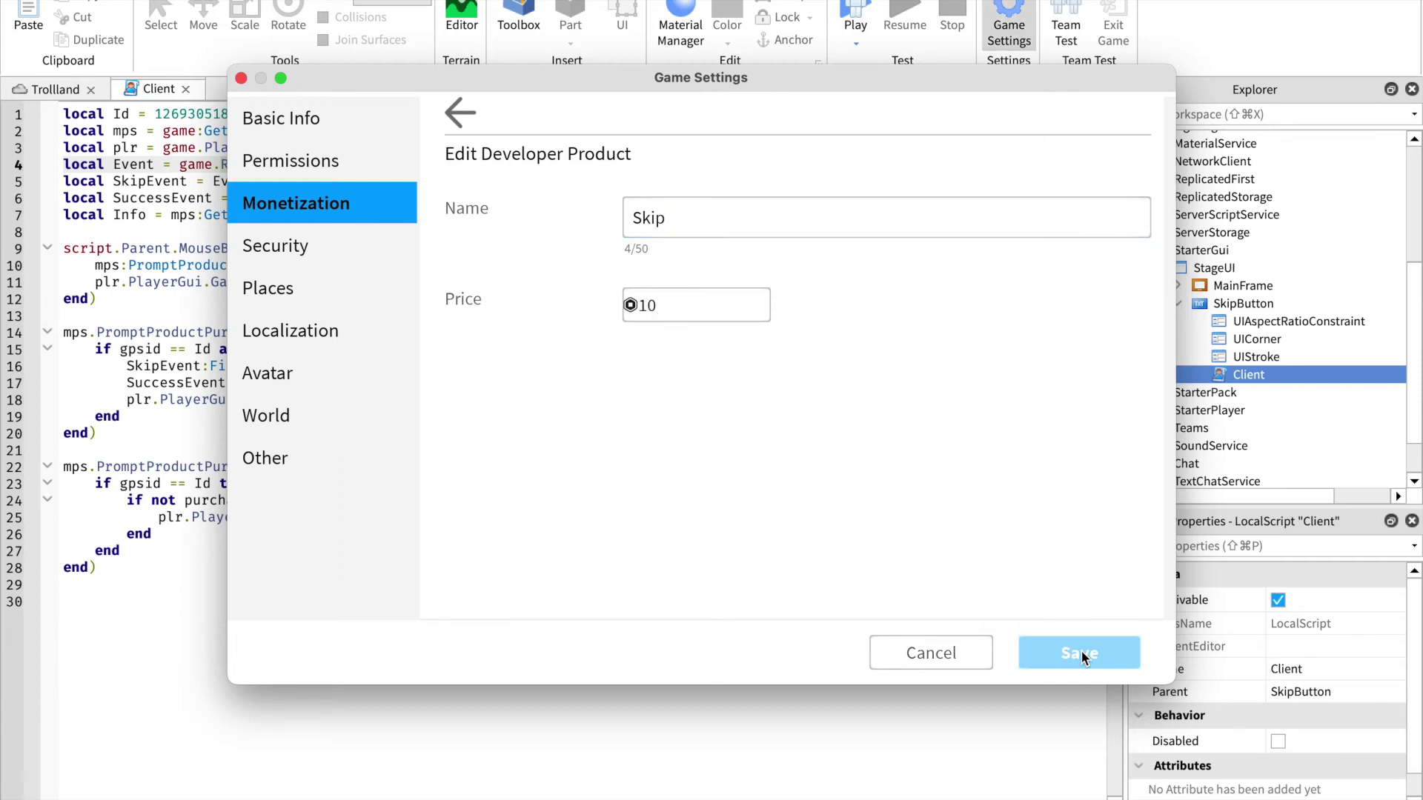
click(1009, 28)
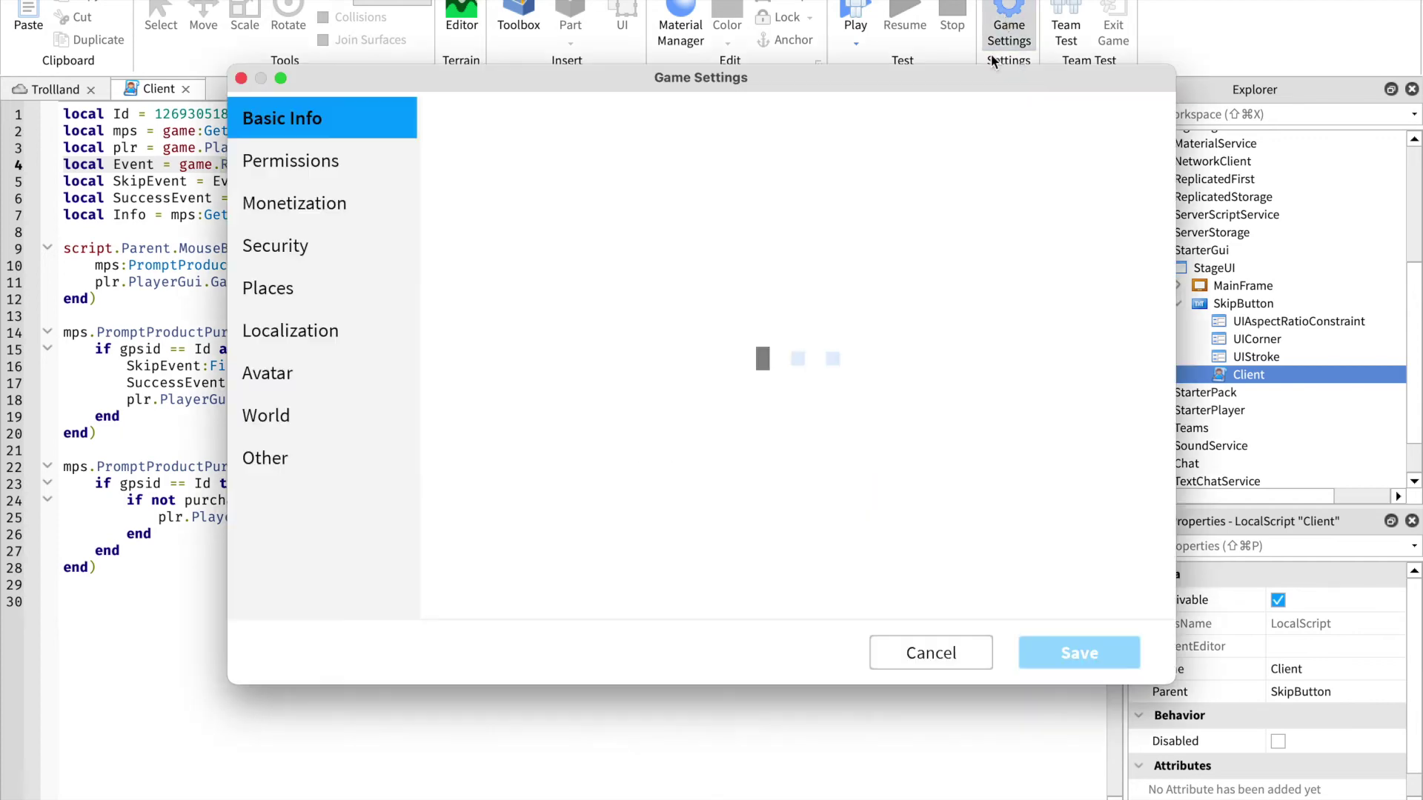
click(321, 220)
scroll(1110, 389, down, 3)
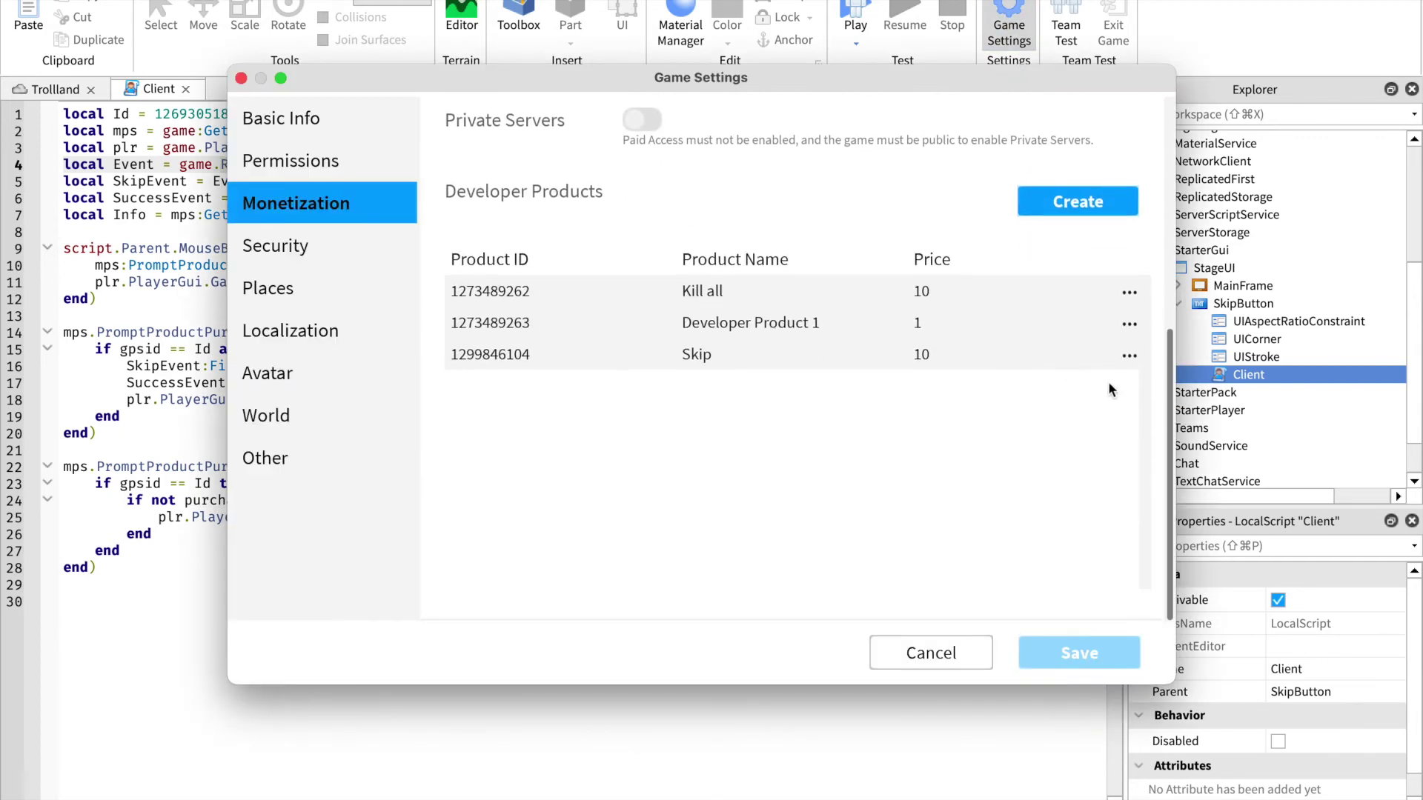
click(1128, 356)
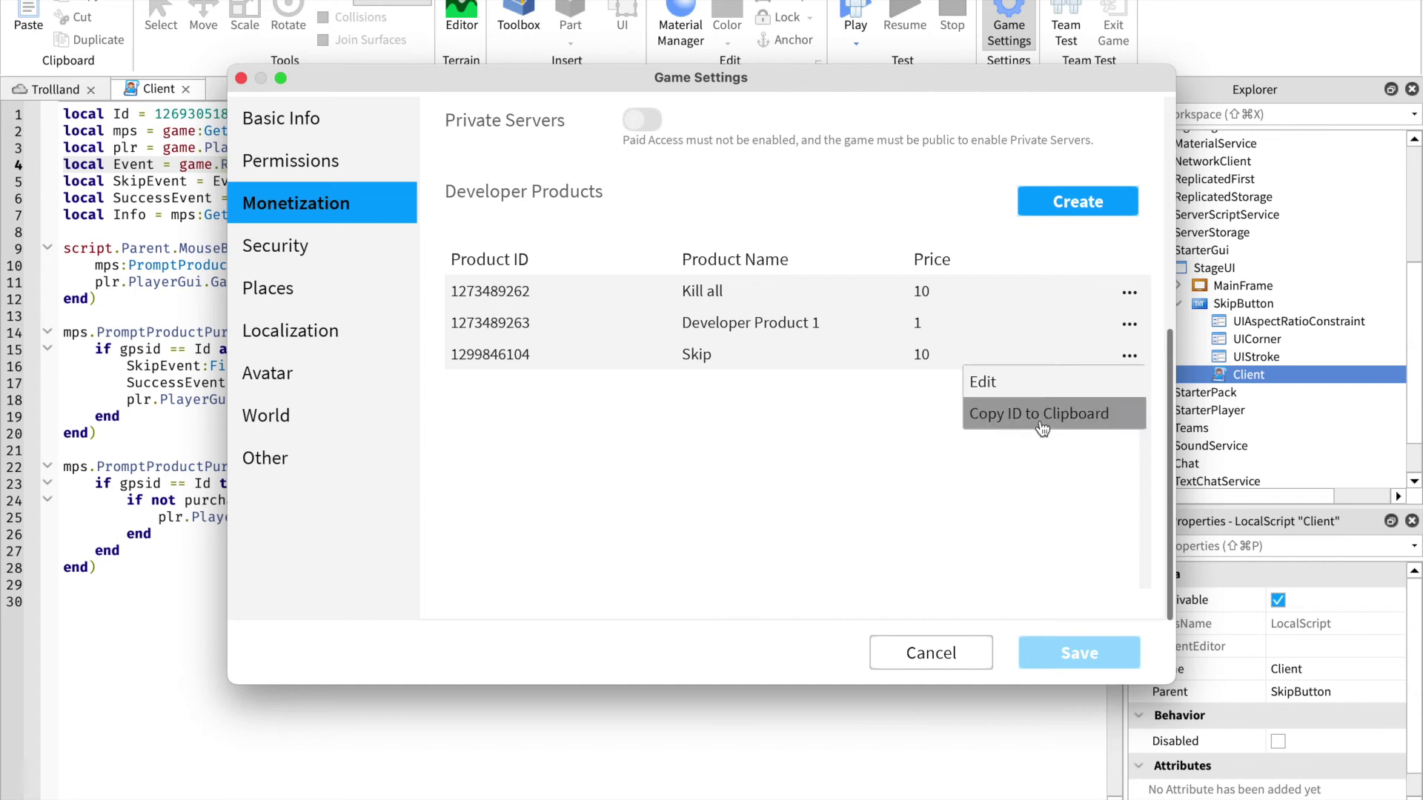
click(1081, 417)
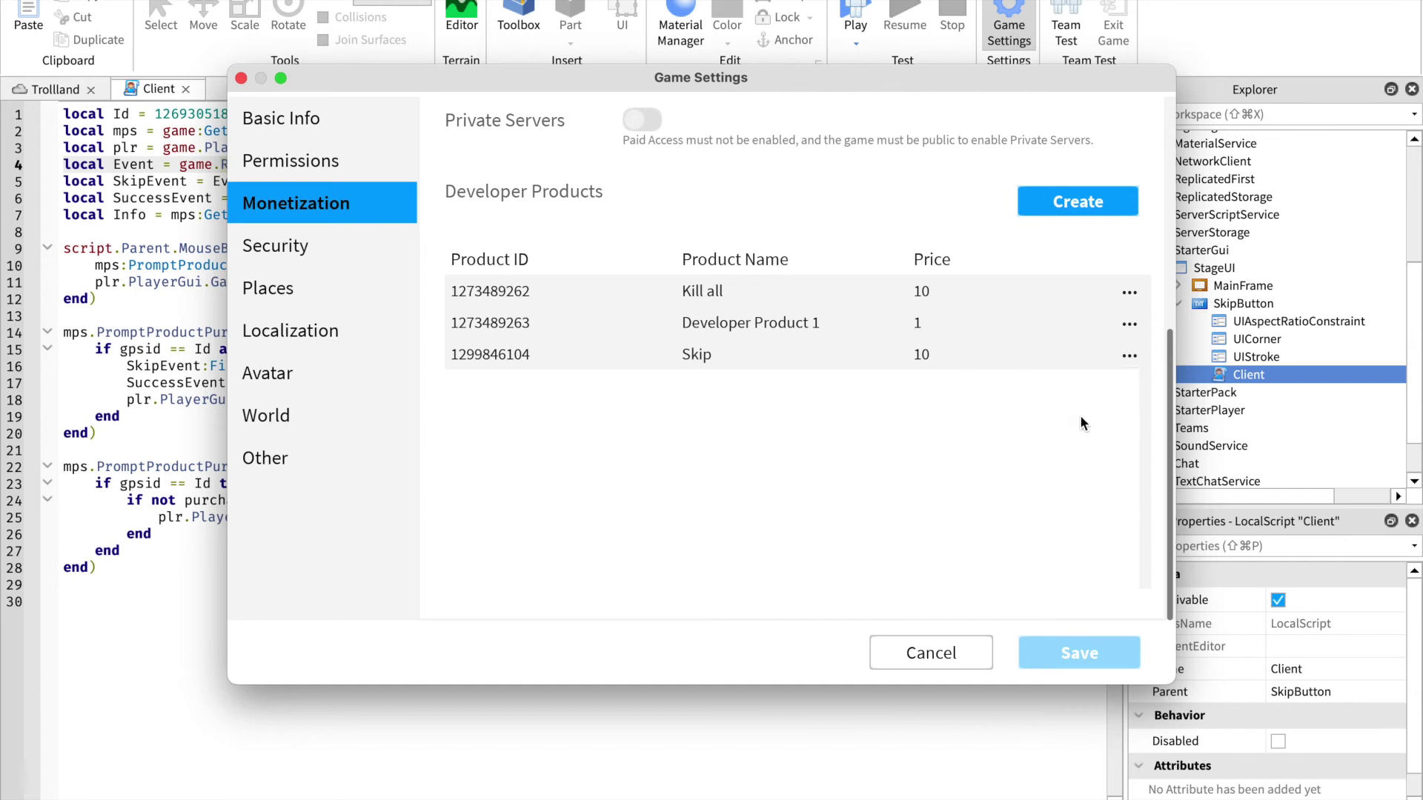
click(945, 654)
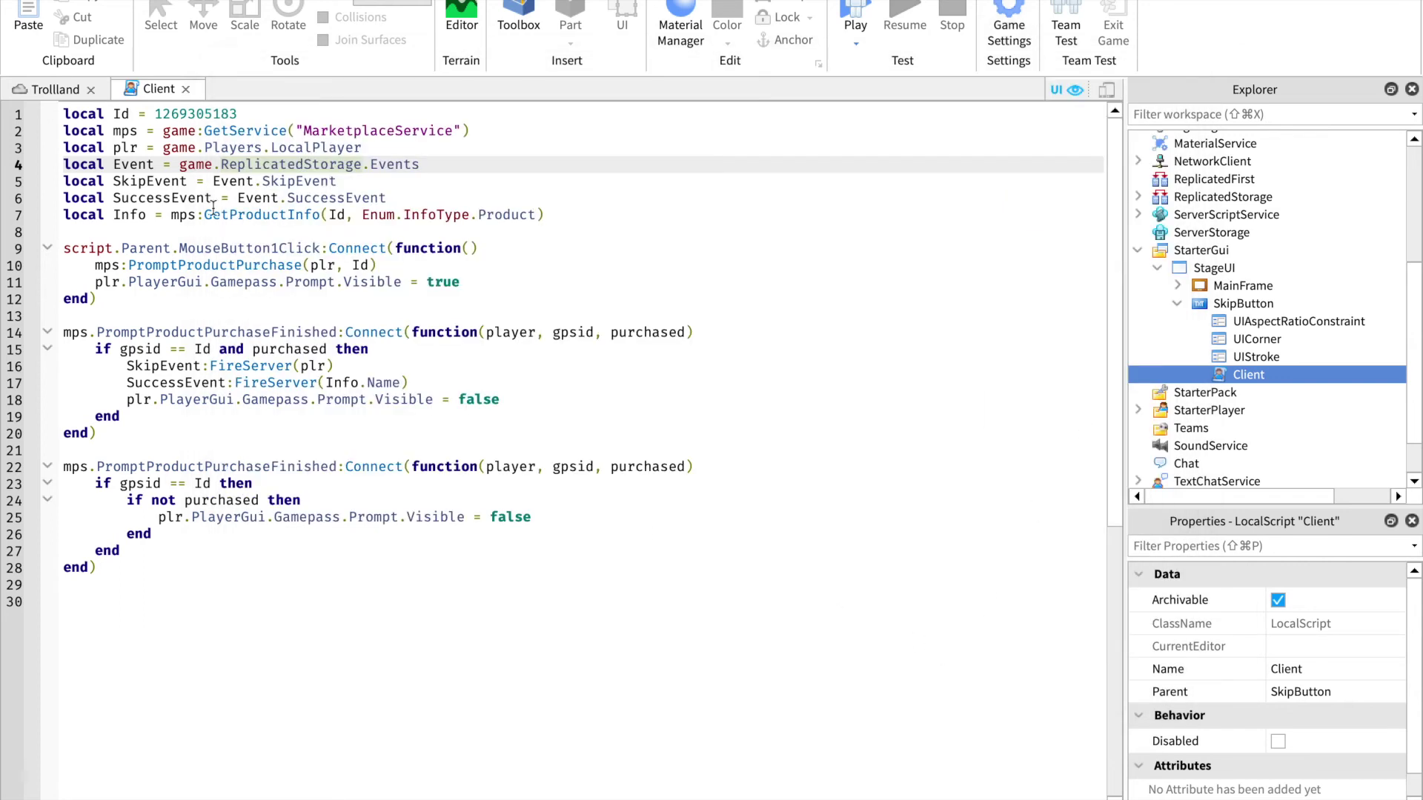
double_click(203, 113)
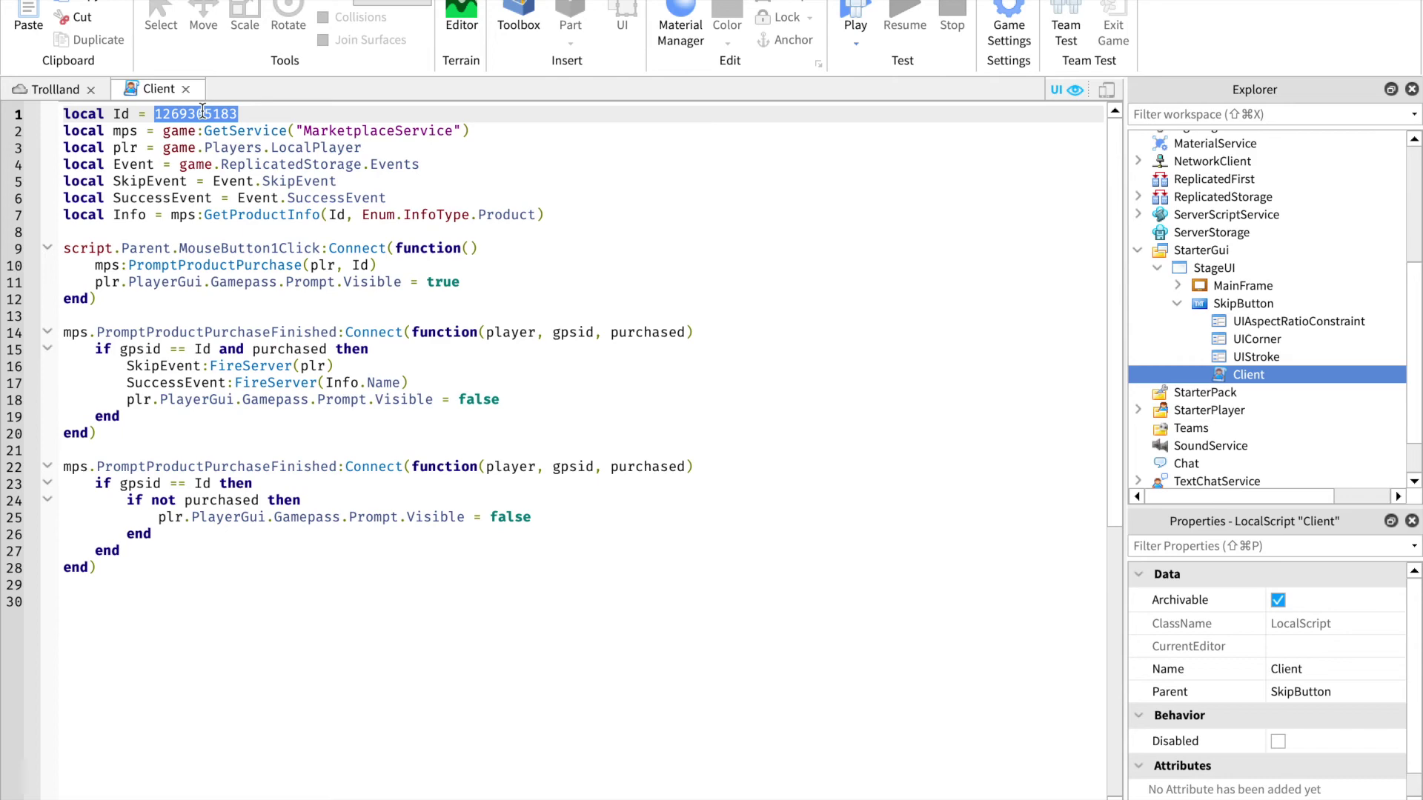
key(super+v)
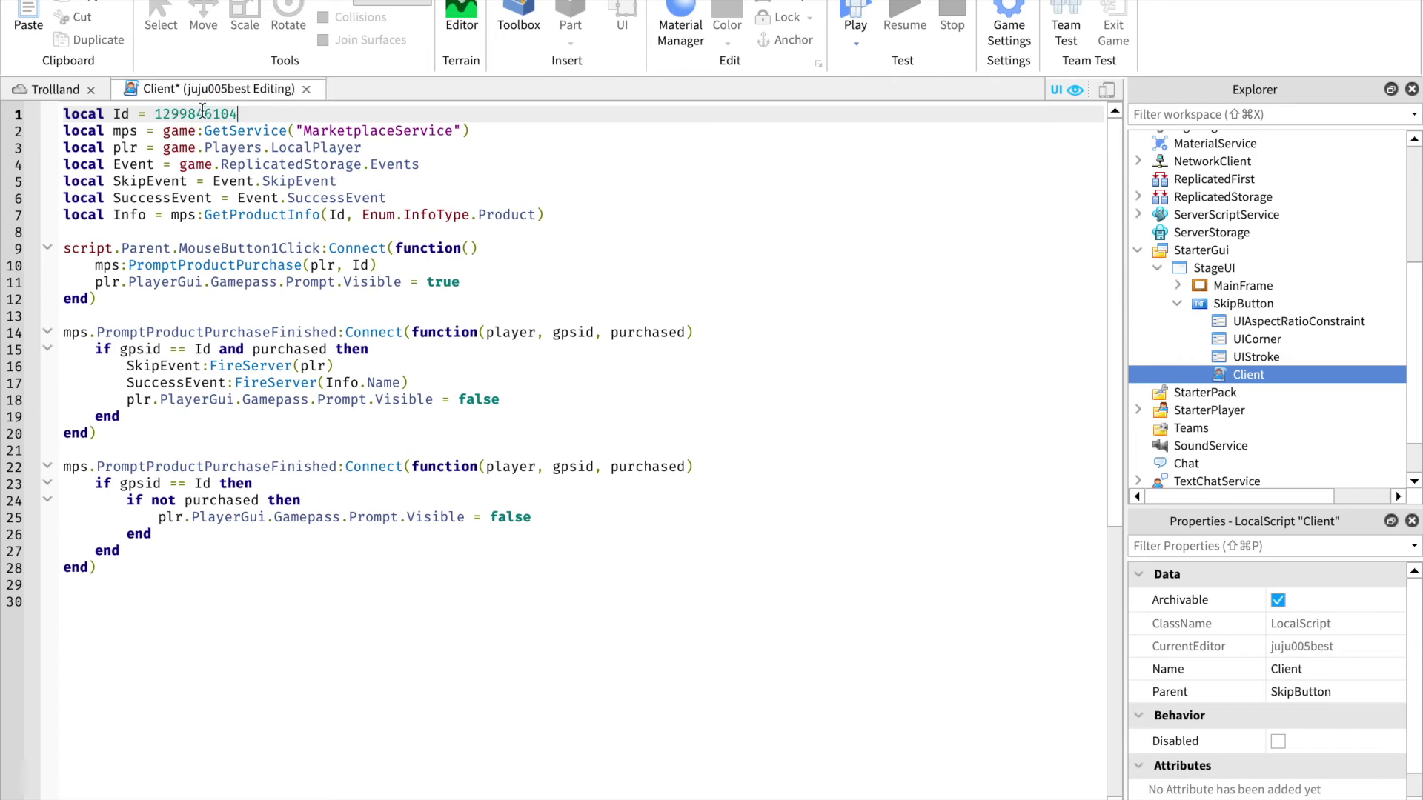
click(309, 89)
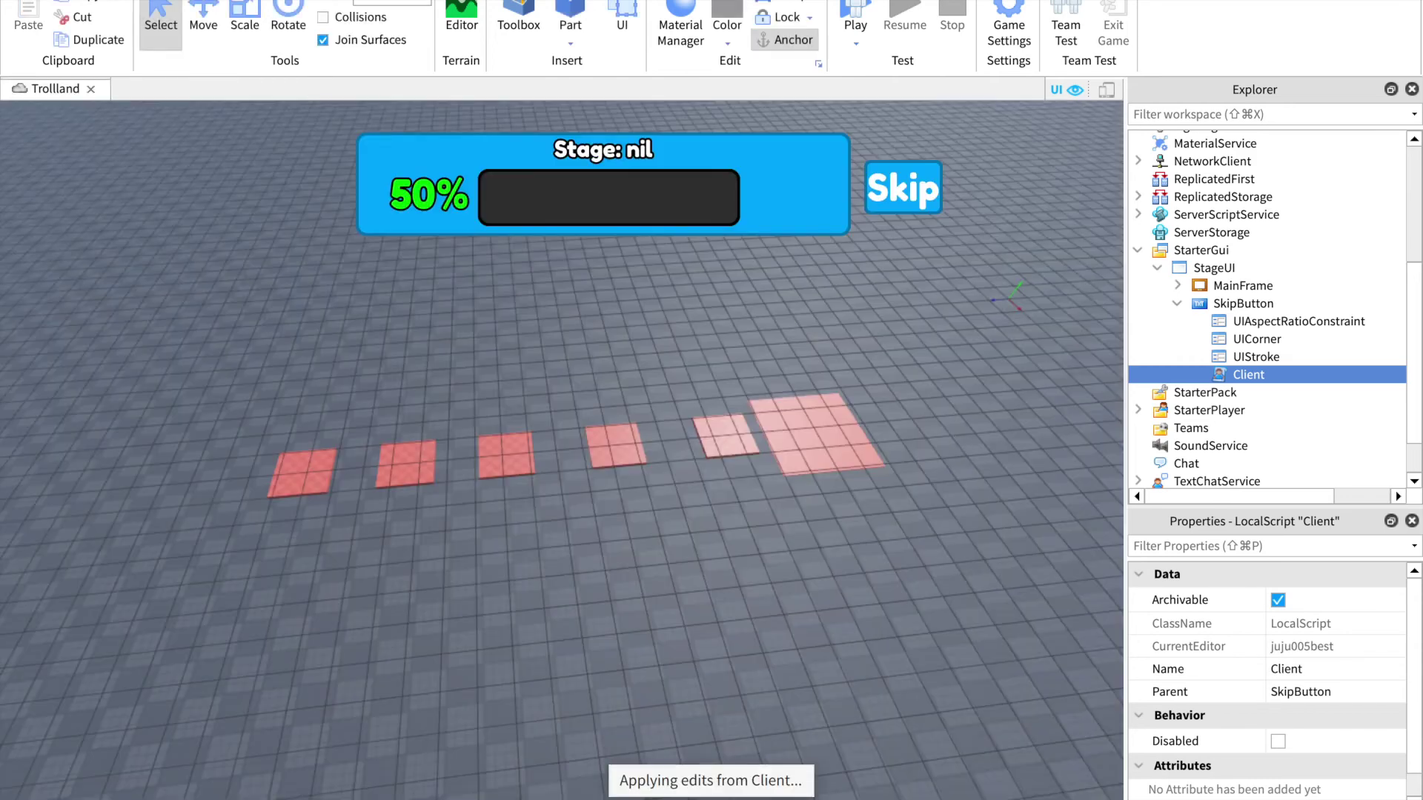
key(F5)
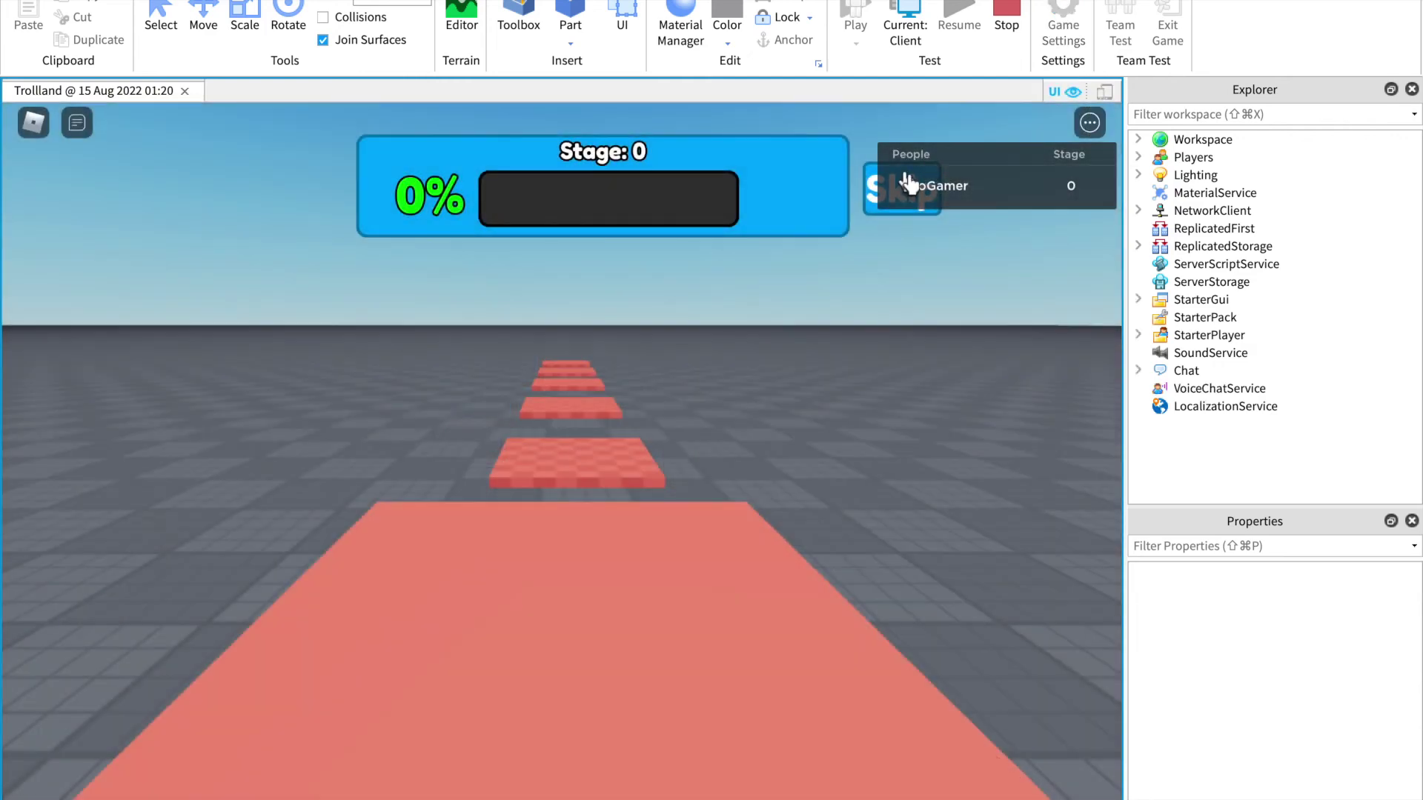
Step: Buy Skip for 10 in the play-test and dismiss the success message
click(902, 206)
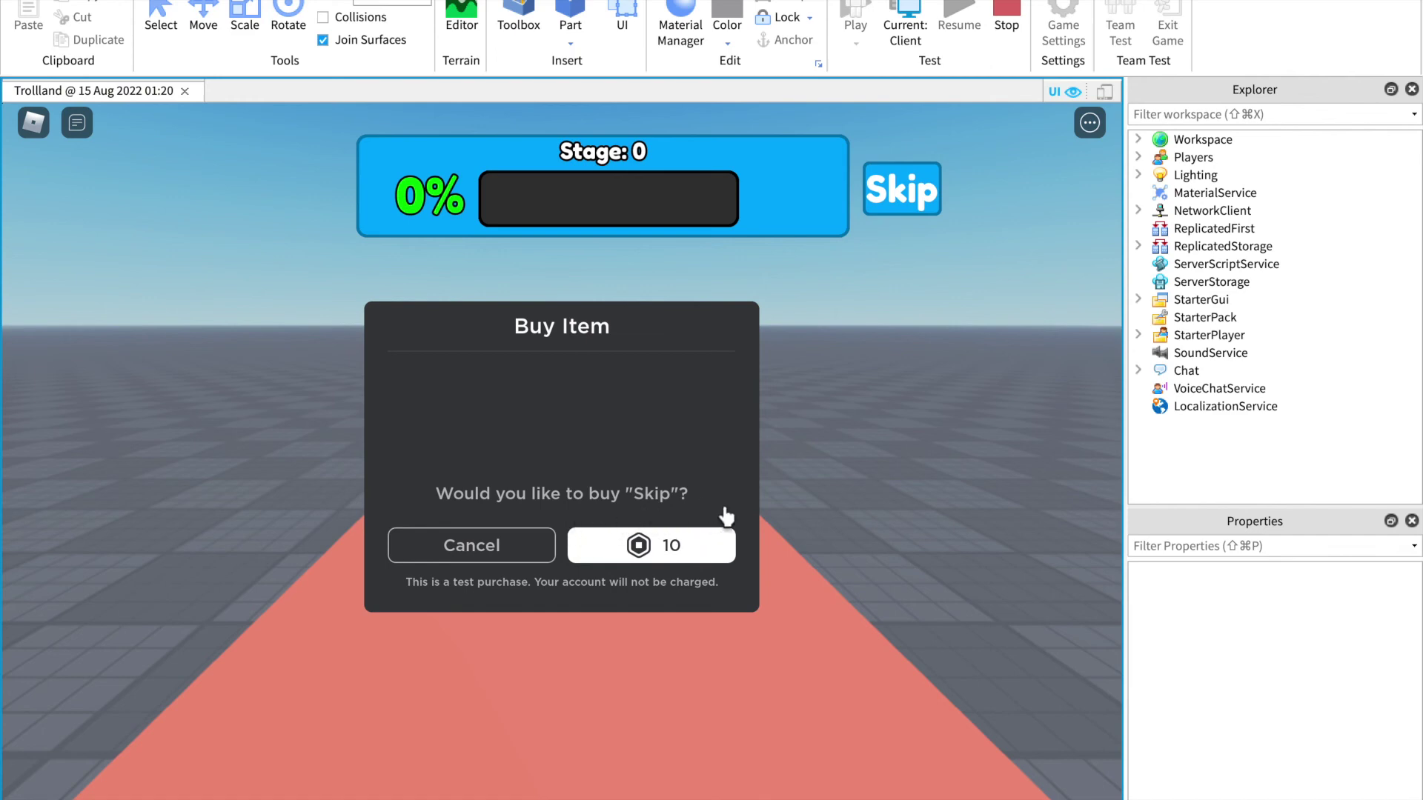
click(656, 553)
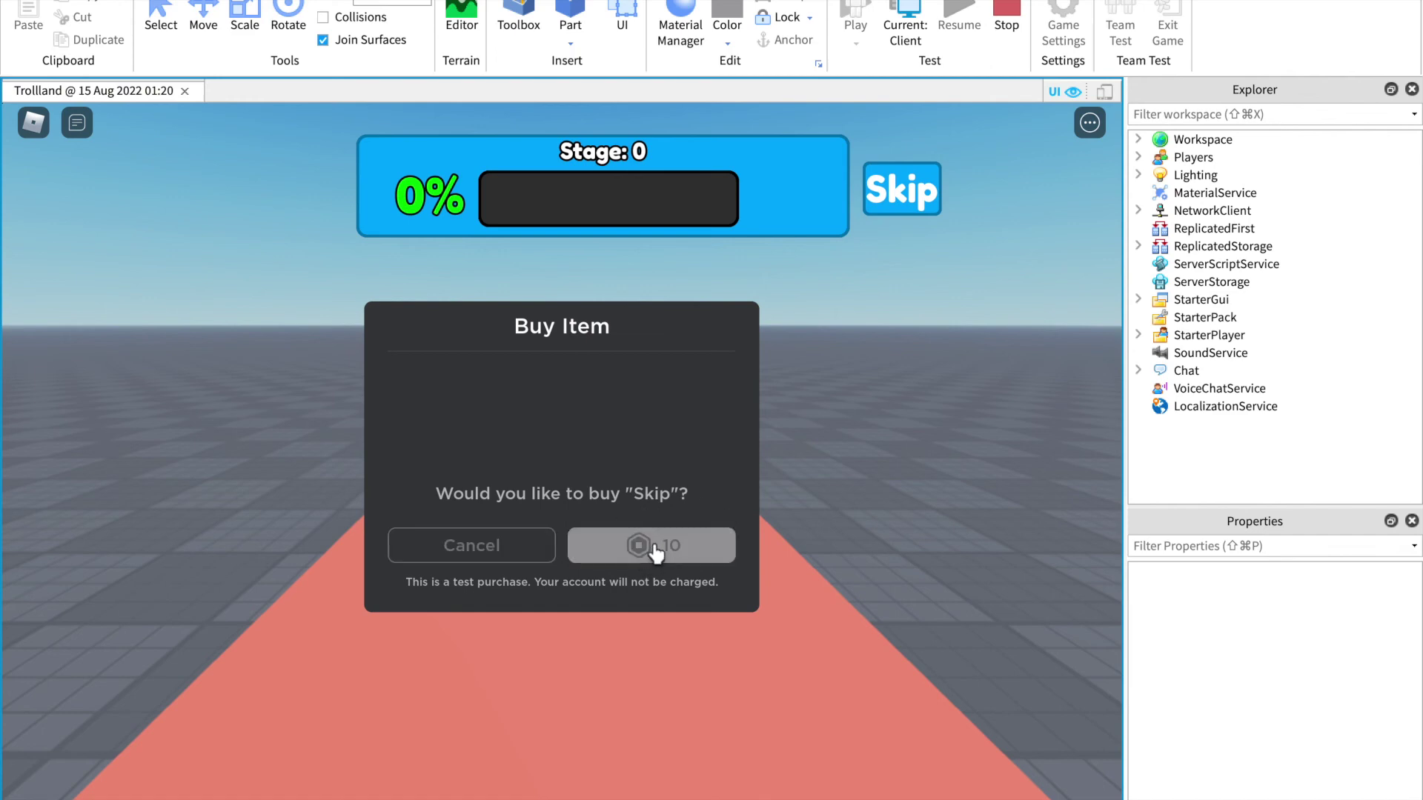
click(650, 512)
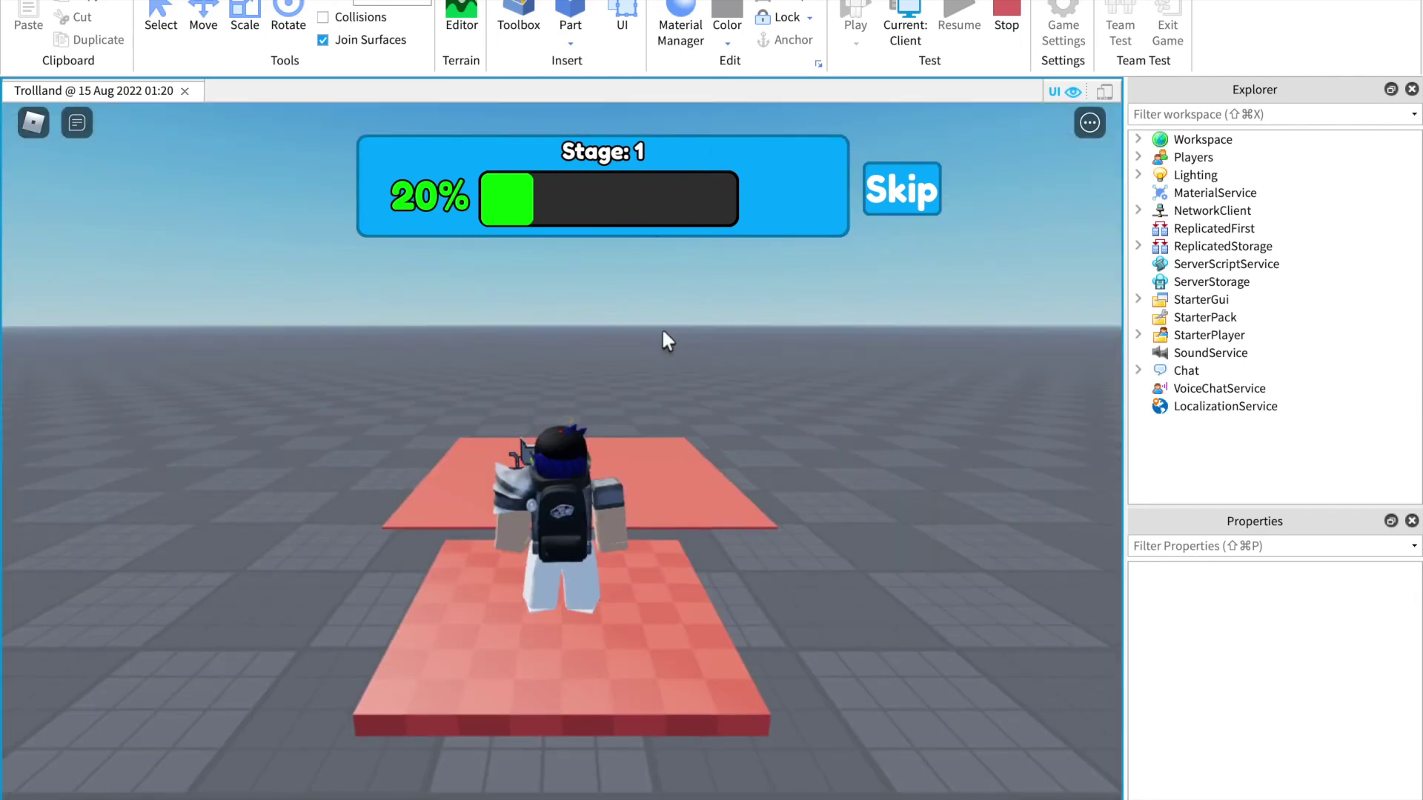
Step: Walk the avatar across the platforms to Stage 5 and check the stage leaderboard
key(w)
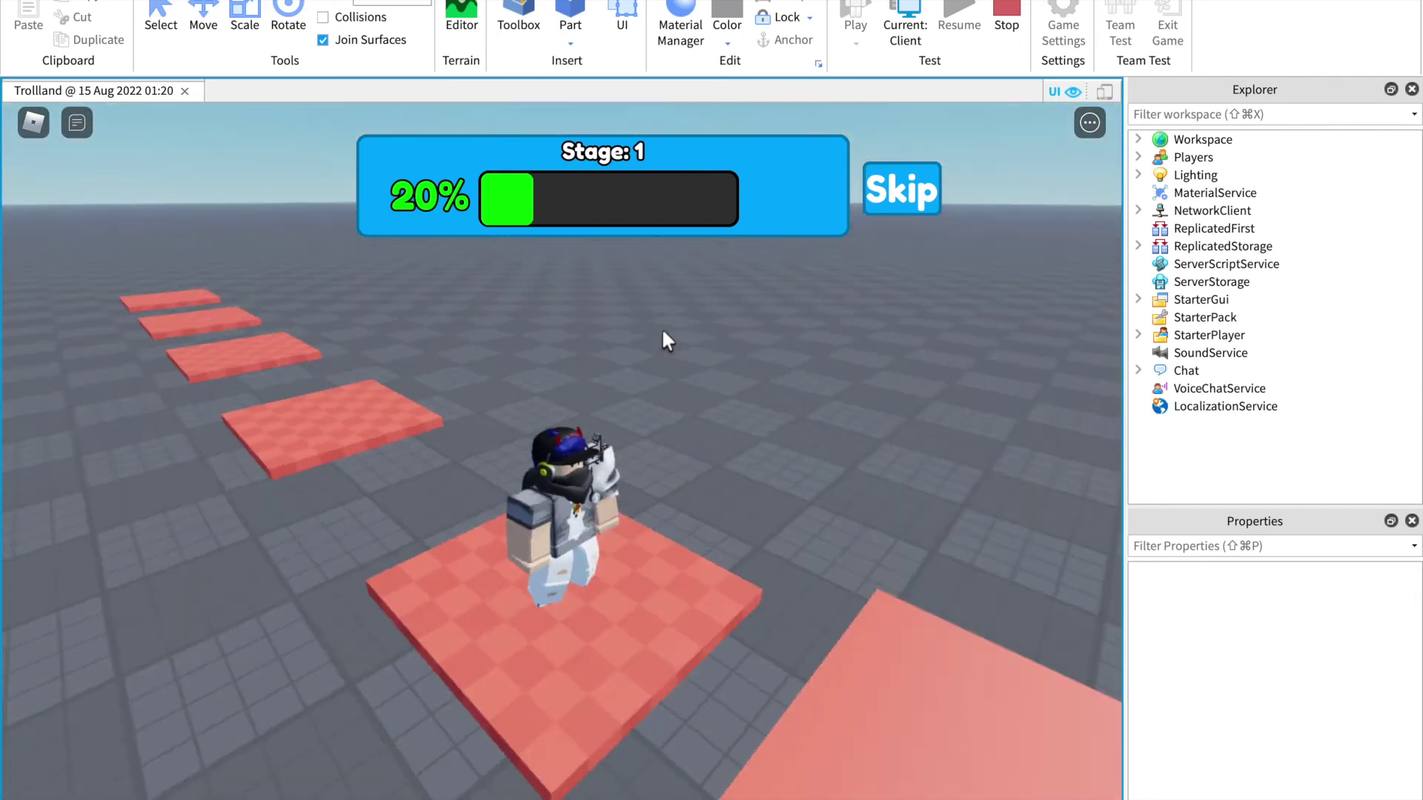
key(w)
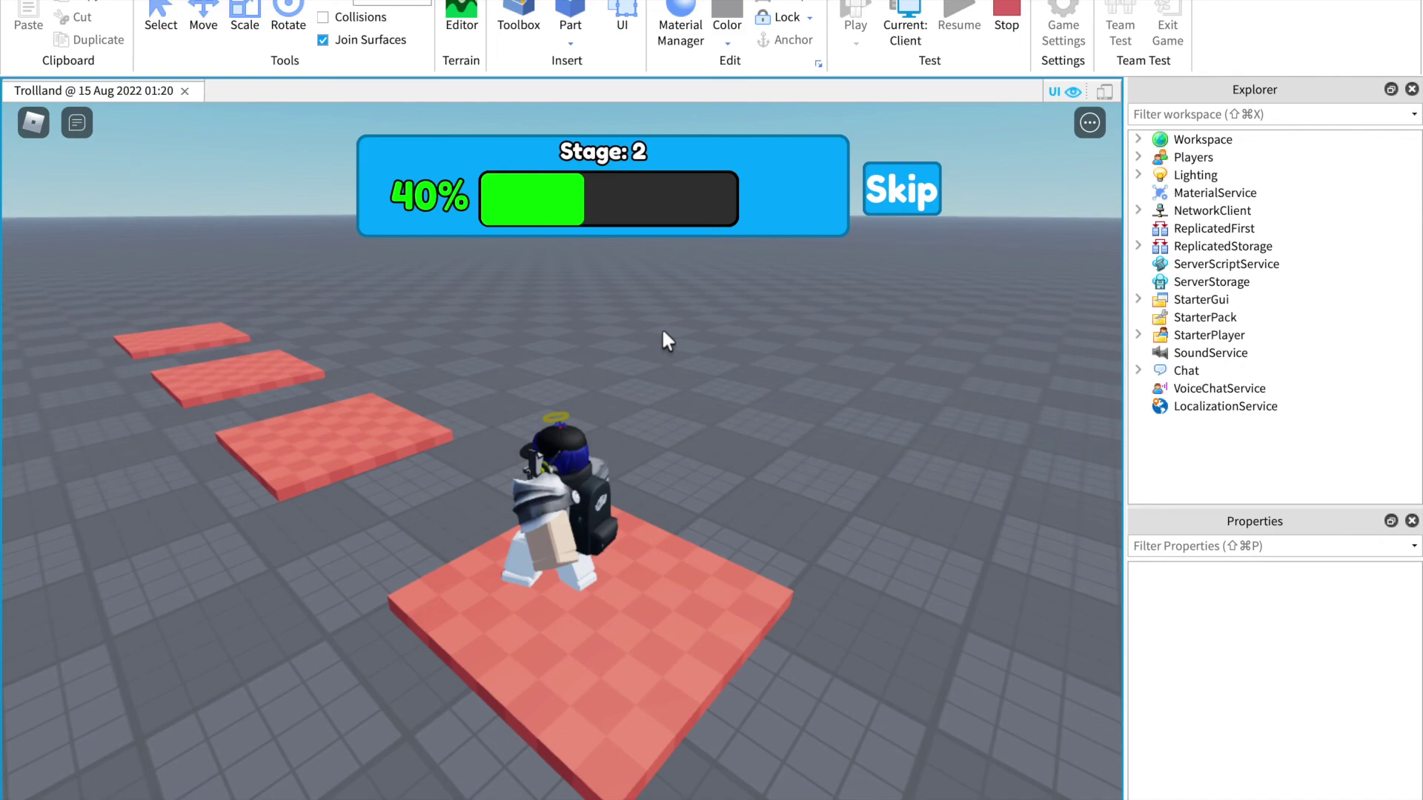
key(w)
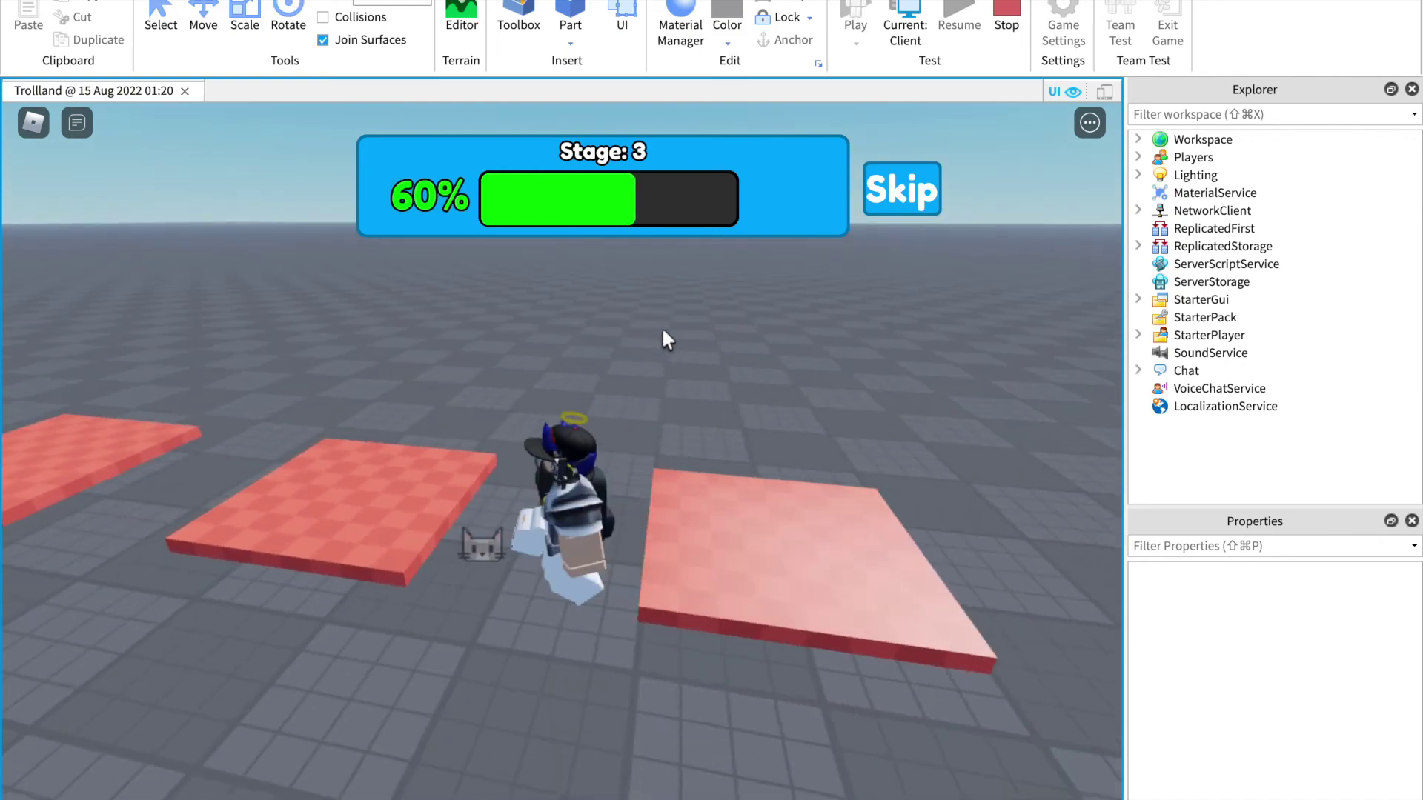
key(w)
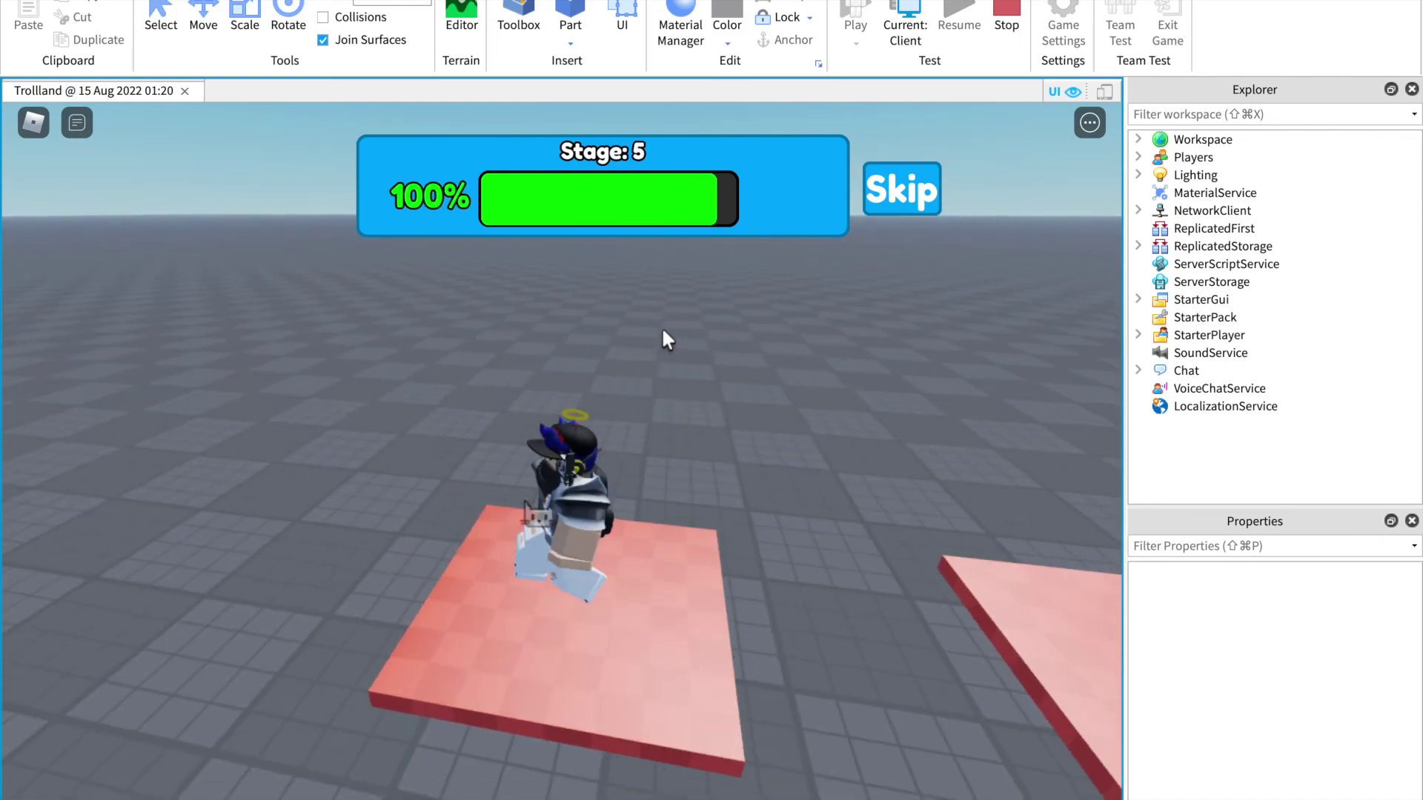
key(s)
key(Tab)
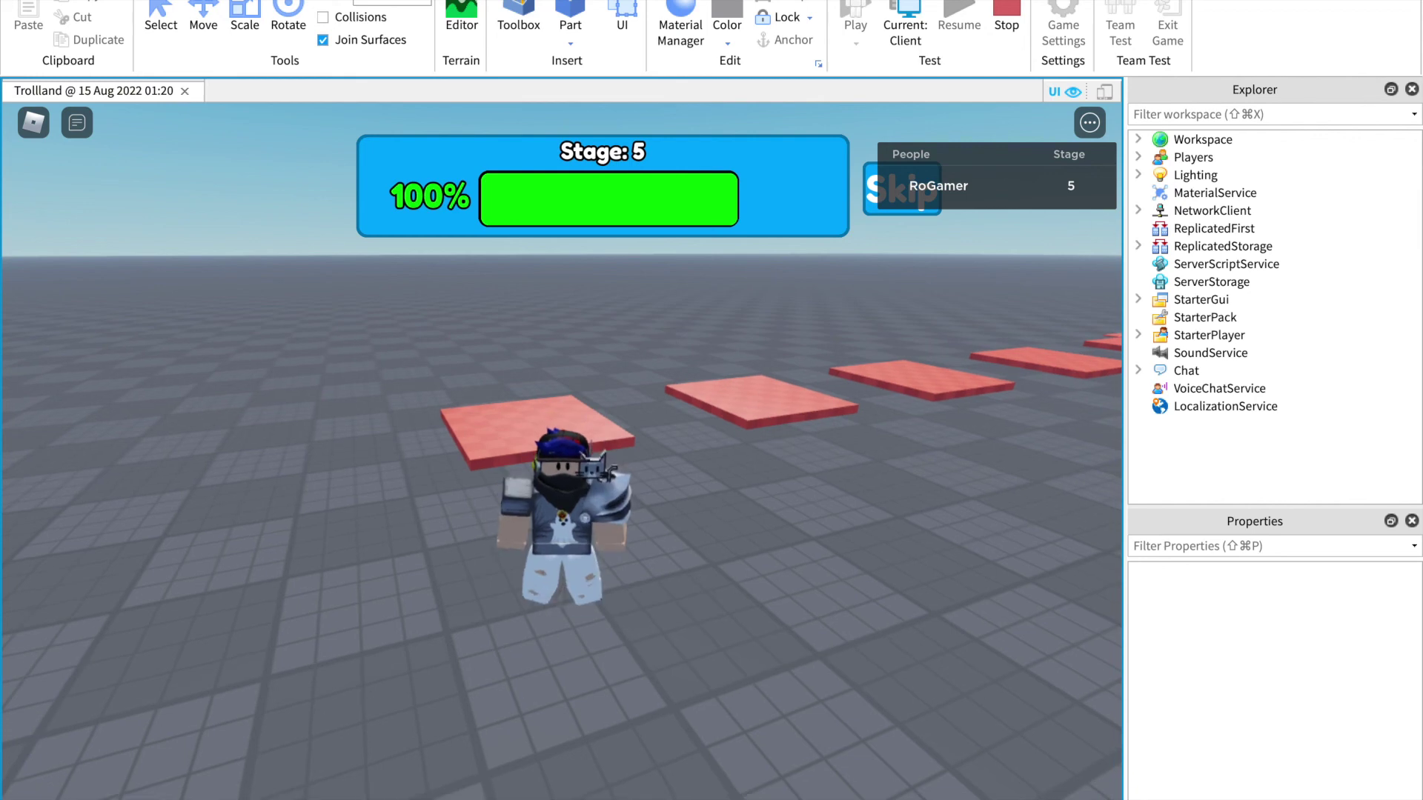
click(1071, 191)
key(Tab)
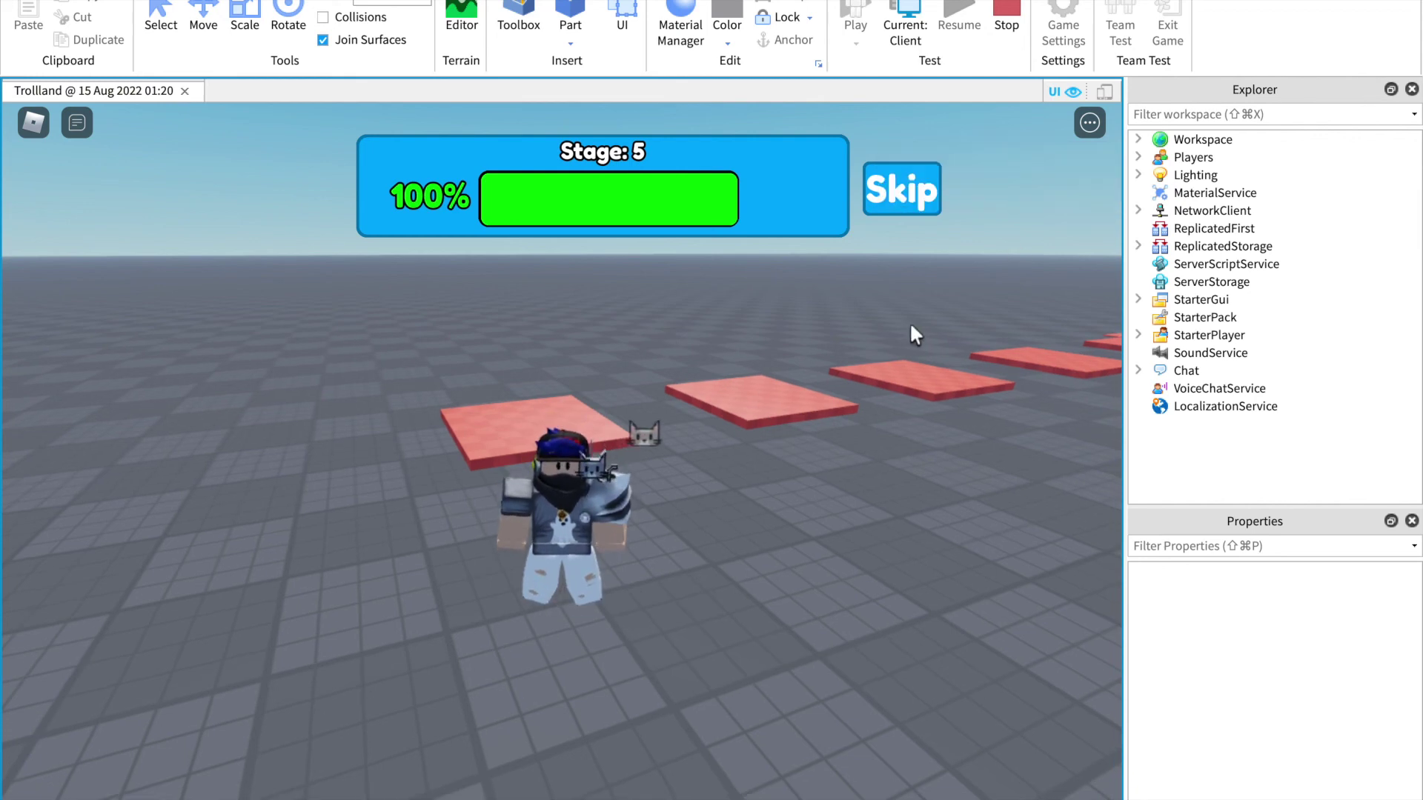
right_drag(910, 327, 910, 328)
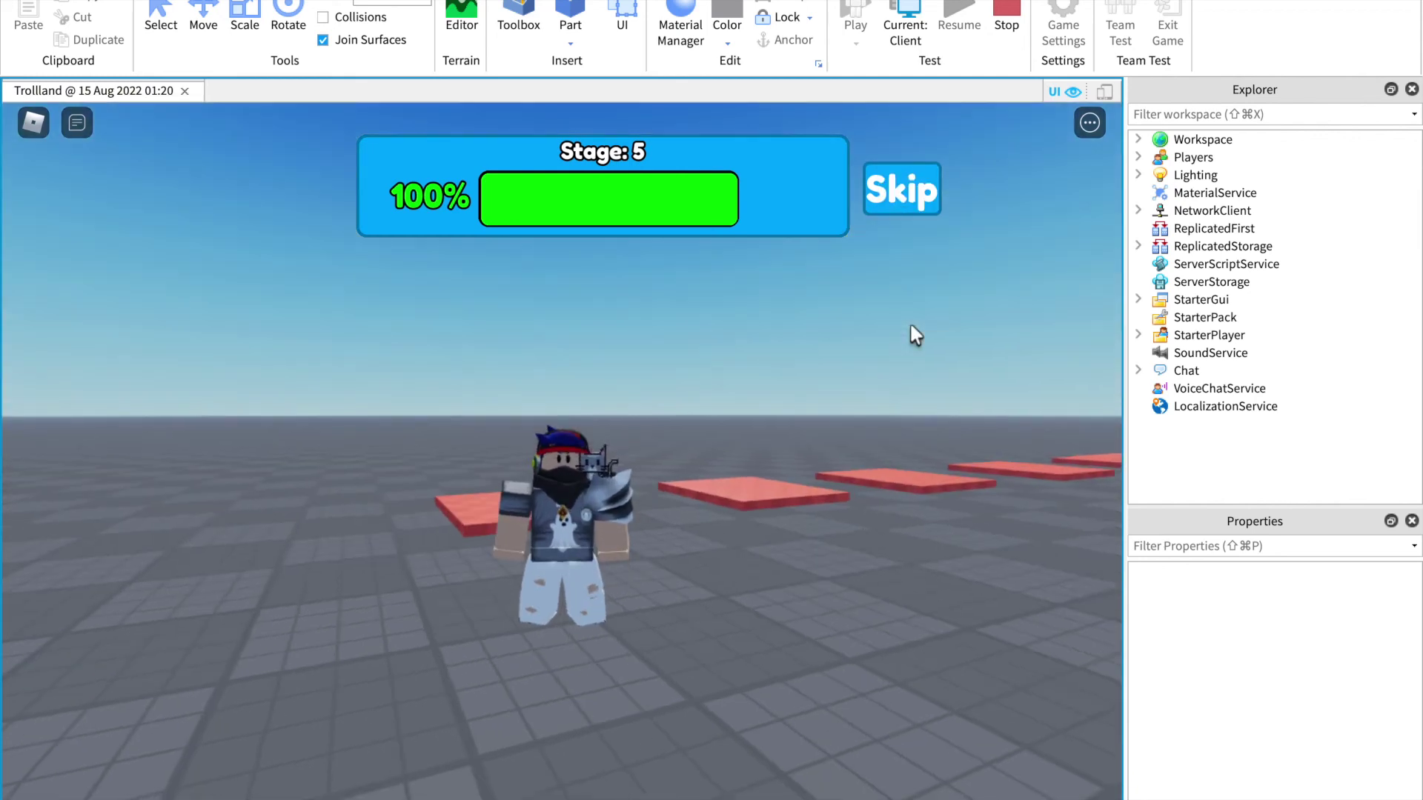